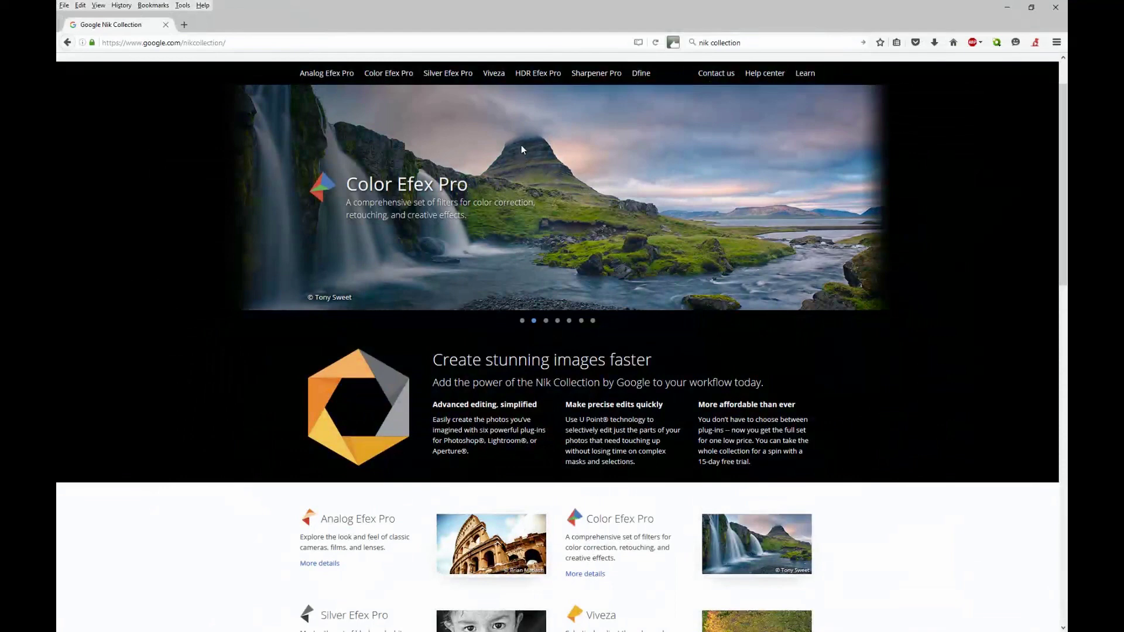
- Look through the Google Nik Collection page and its overview of the individual plug-ins
{"action": "scroll", "coordinate": [527, 225], "scroll_direction": "down", "scroll_amount": 2}
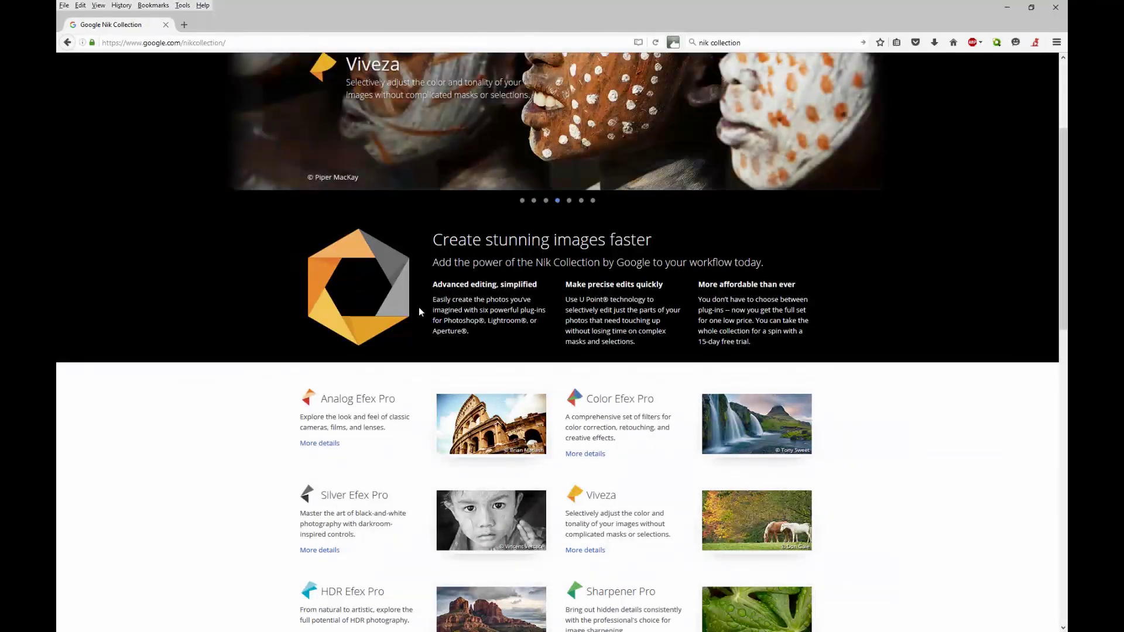
{"action": "scroll", "coordinate": [427, 297], "scroll_direction": "down", "scroll_amount": 2}
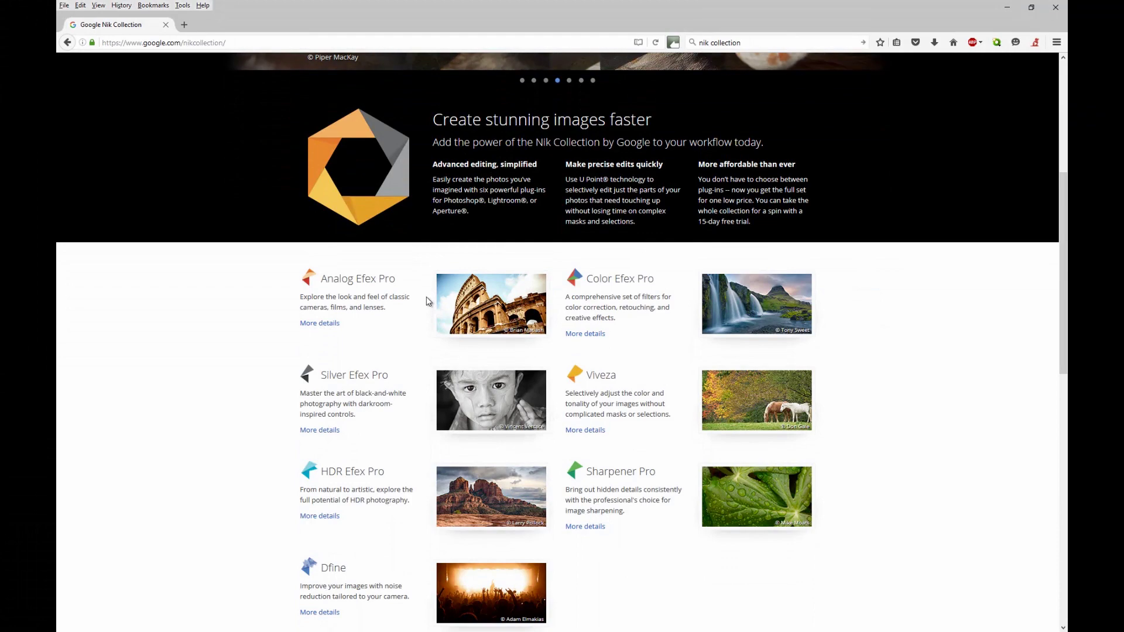
{"action": "scroll", "coordinate": [655, 500], "scroll_direction": "up", "scroll_amount": 5}
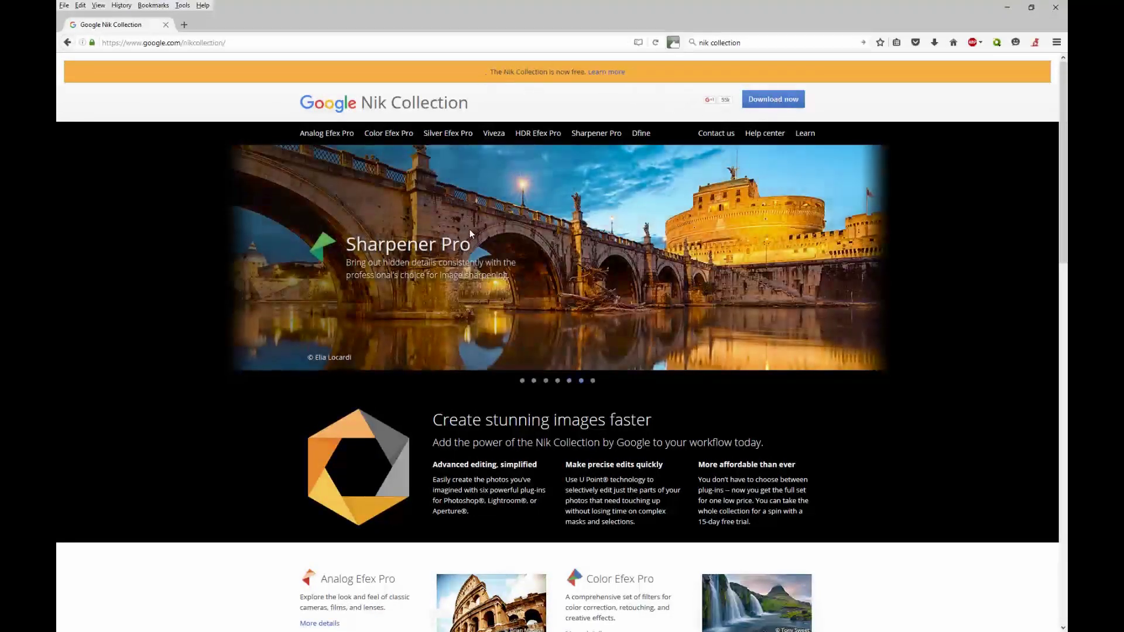
{"action": "scroll", "coordinate": [470, 234], "scroll_direction": "down", "scroll_amount": 4}
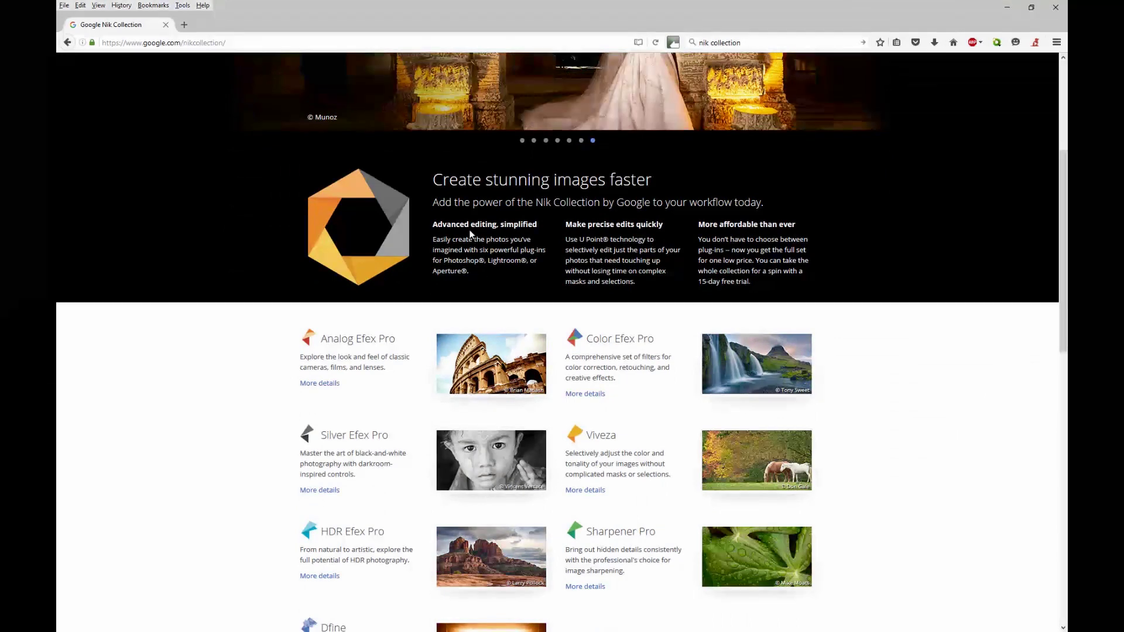
{"action": "scroll", "coordinate": [469, 230], "scroll_direction": "down", "scroll_amount": 1}
{"action": "scroll", "coordinate": [469, 235], "scroll_direction": "down", "scroll_amount": 1}
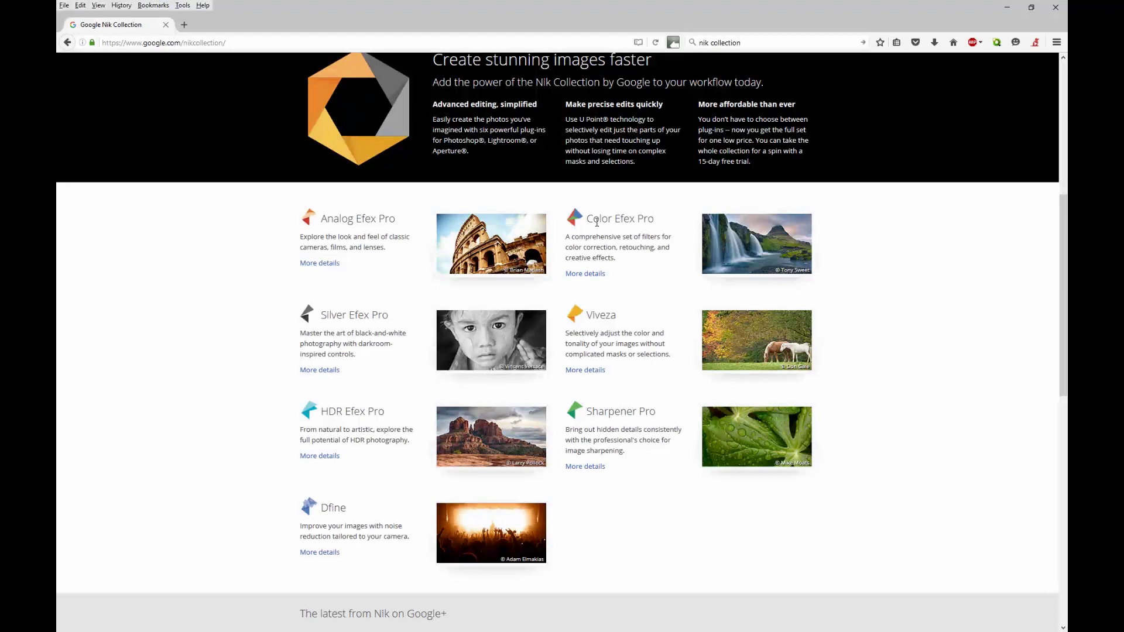
- Switch to Photoshop and open Layer 0 of Great Mis Tor.psd in the Nik Collection's Color Efex Pro 4 filter
{"action": "left_click", "coordinate": [1007, 7]}
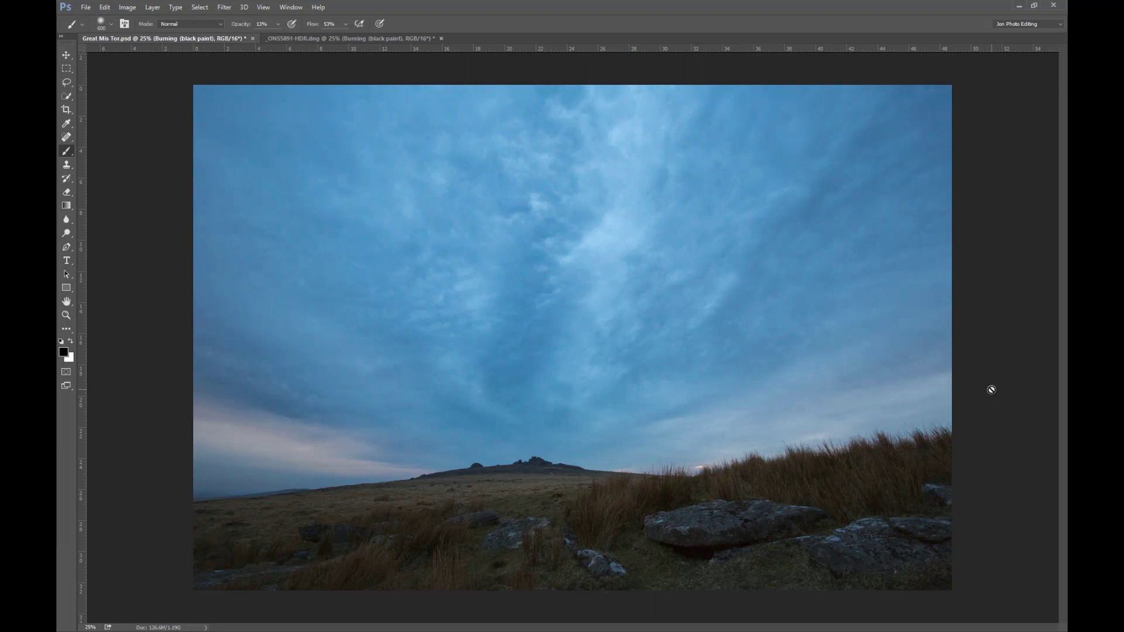
{"action": "key", "text": "alt+comma"}
{"action": "left_click", "coordinate": [223, 7]}
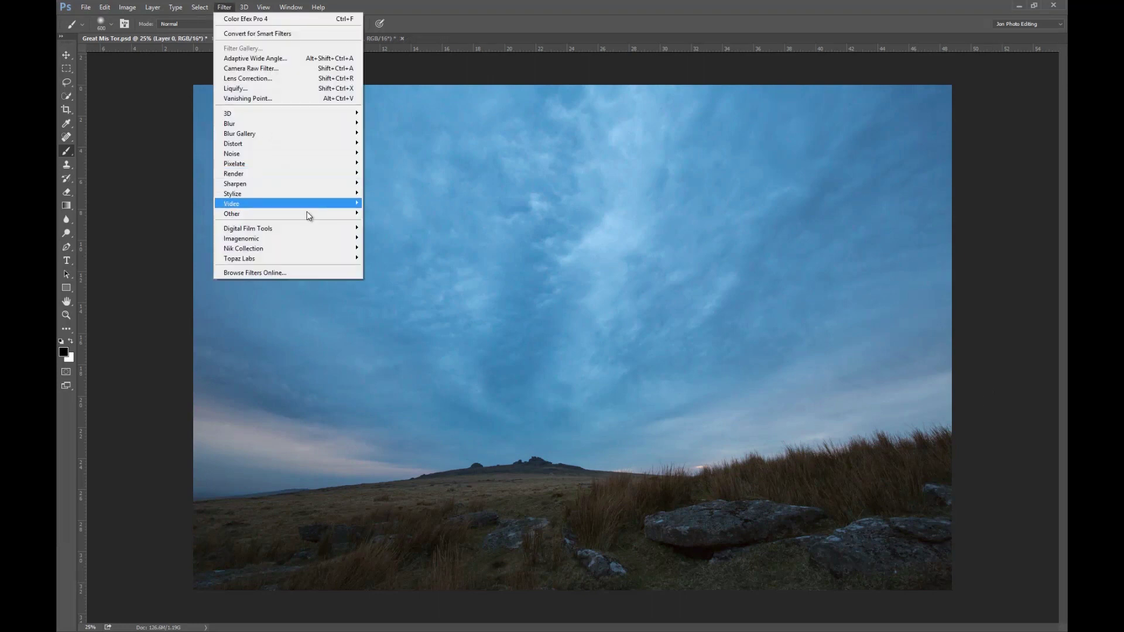
{"action": "mouse_move", "coordinate": [312, 254]}
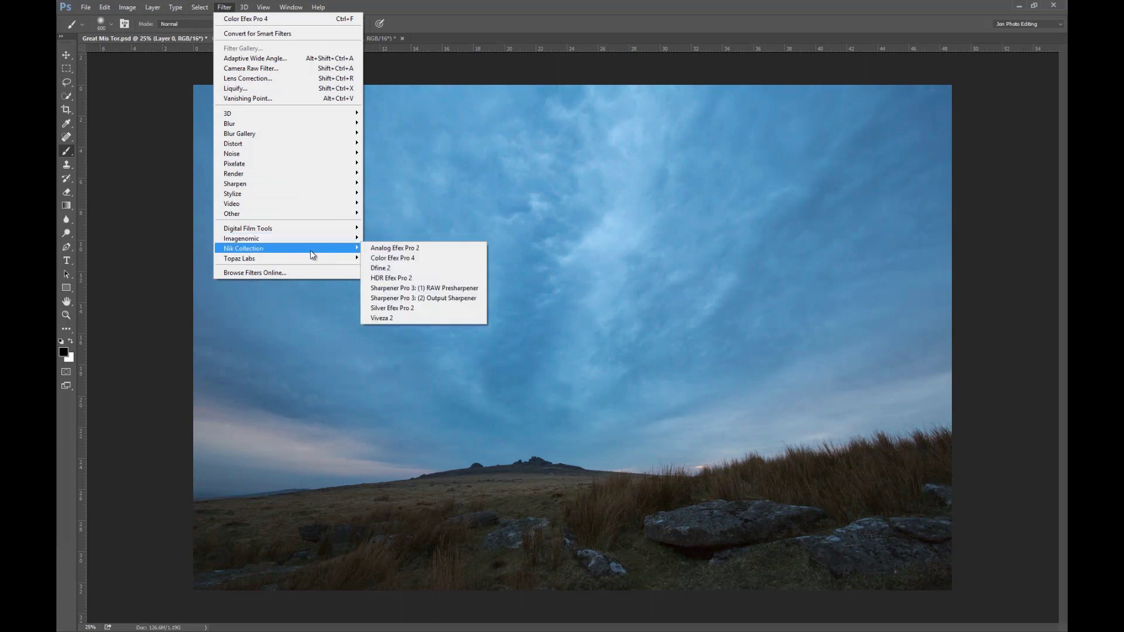
{"action": "left_click", "coordinate": [408, 257]}
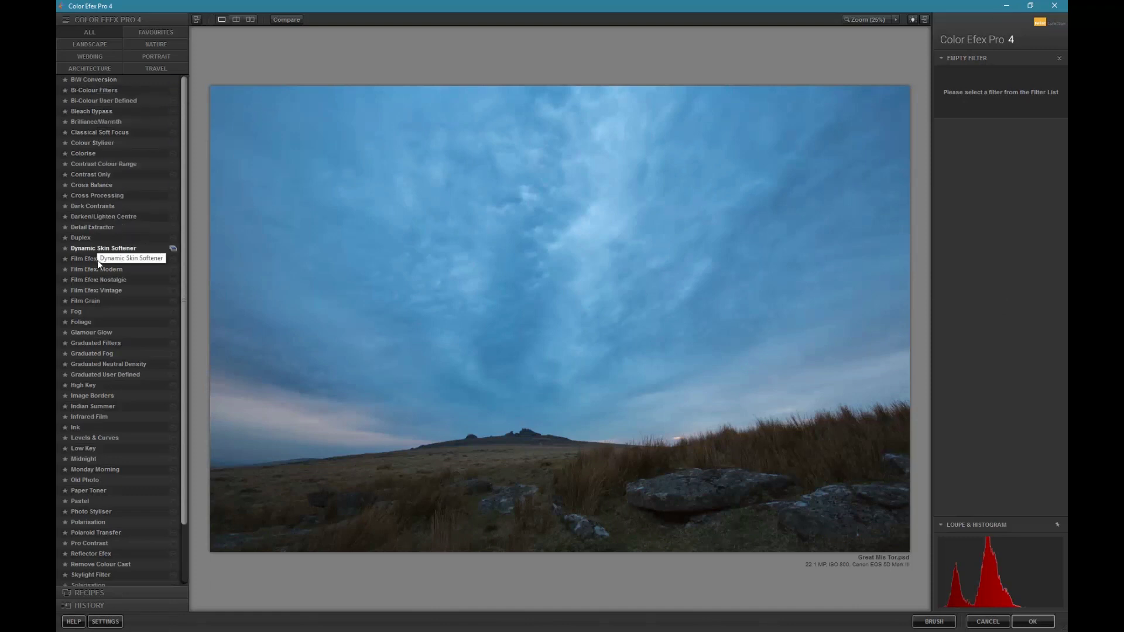
- Apply the Pro Contrast filter with Correct Colour Cast at 23% and Dynamic Contrast at 58%
{"action": "scroll", "coordinate": [102, 343], "scroll_direction": "down", "scroll_amount": 1}
{"action": "scroll", "coordinate": [101, 343], "scroll_direction": "down", "scroll_amount": 1}
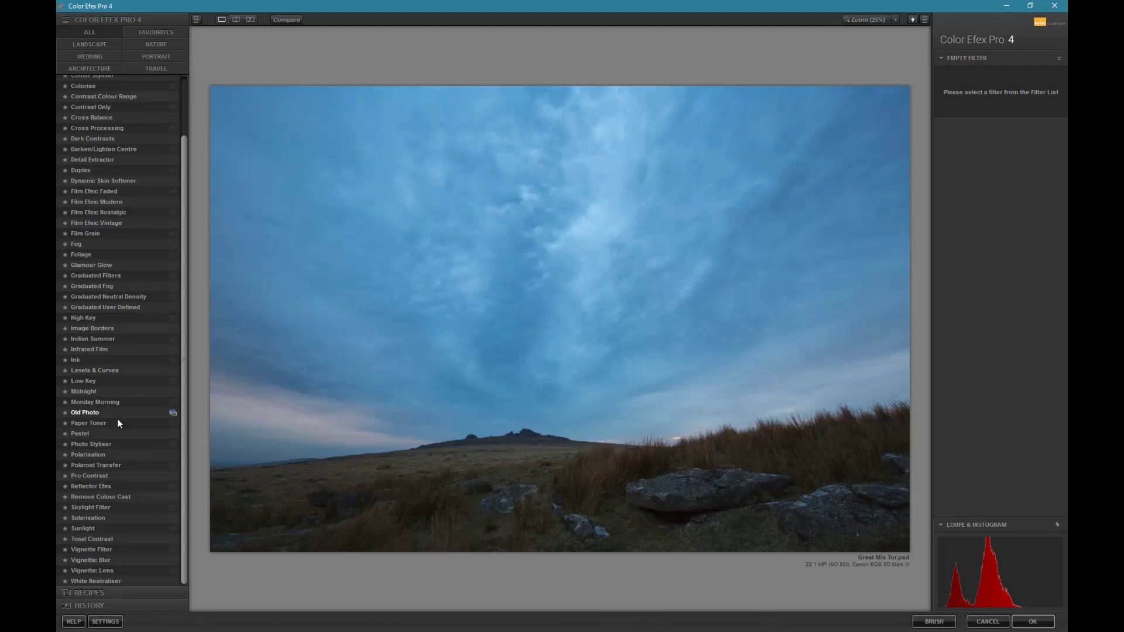
{"action": "left_click", "coordinate": [107, 476]}
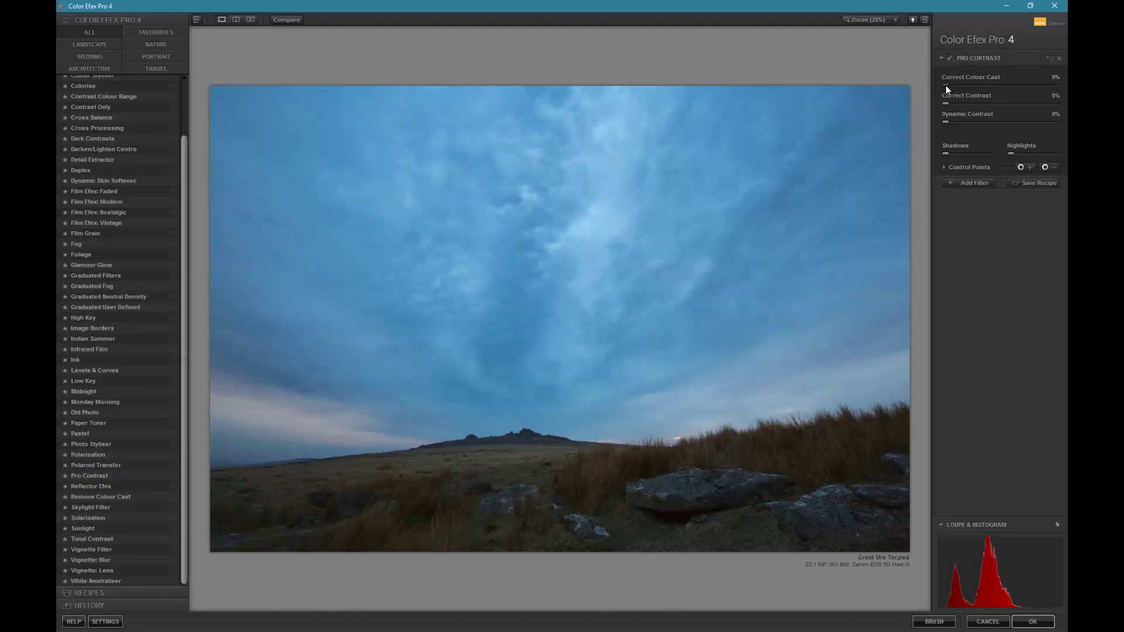
{"action": "left_click_drag", "start_coordinate": [948, 86], "coordinate": [968, 85]}
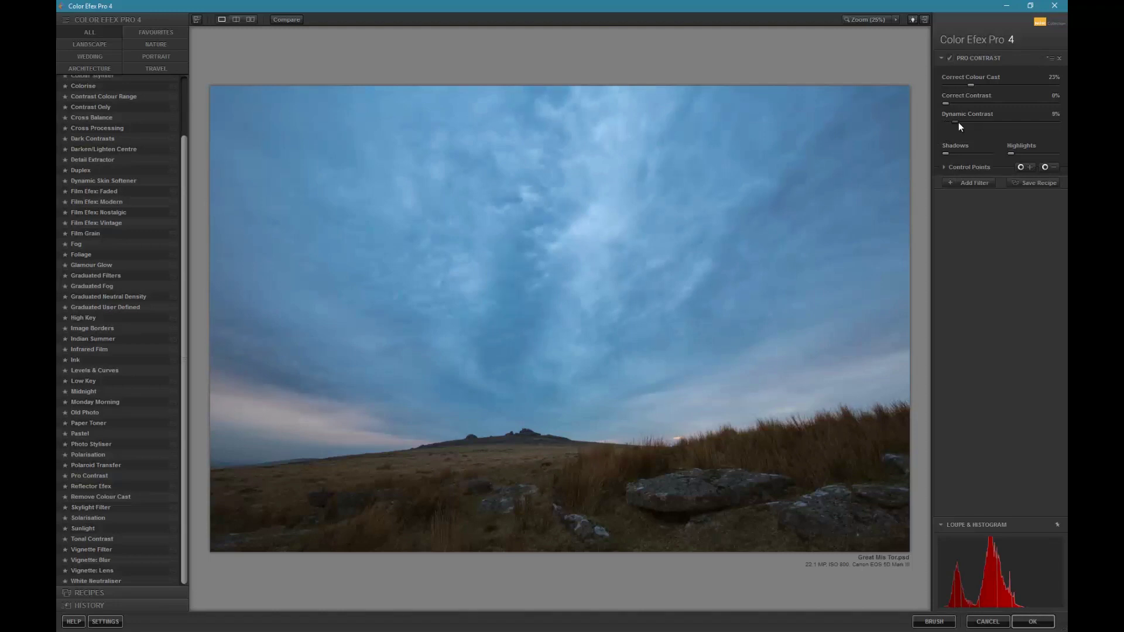
{"action": "left_click_drag", "start_coordinate": [960, 126], "coordinate": [1010, 128]}
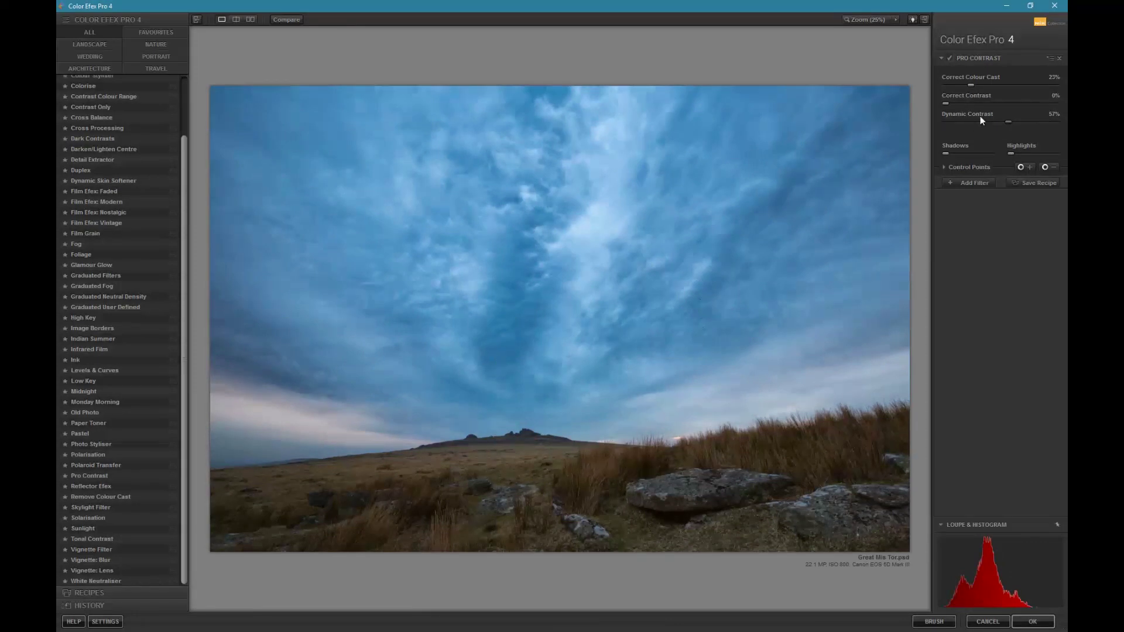
{"action": "left_click_drag", "start_coordinate": [1020, 123], "coordinate": [1007, 124]}
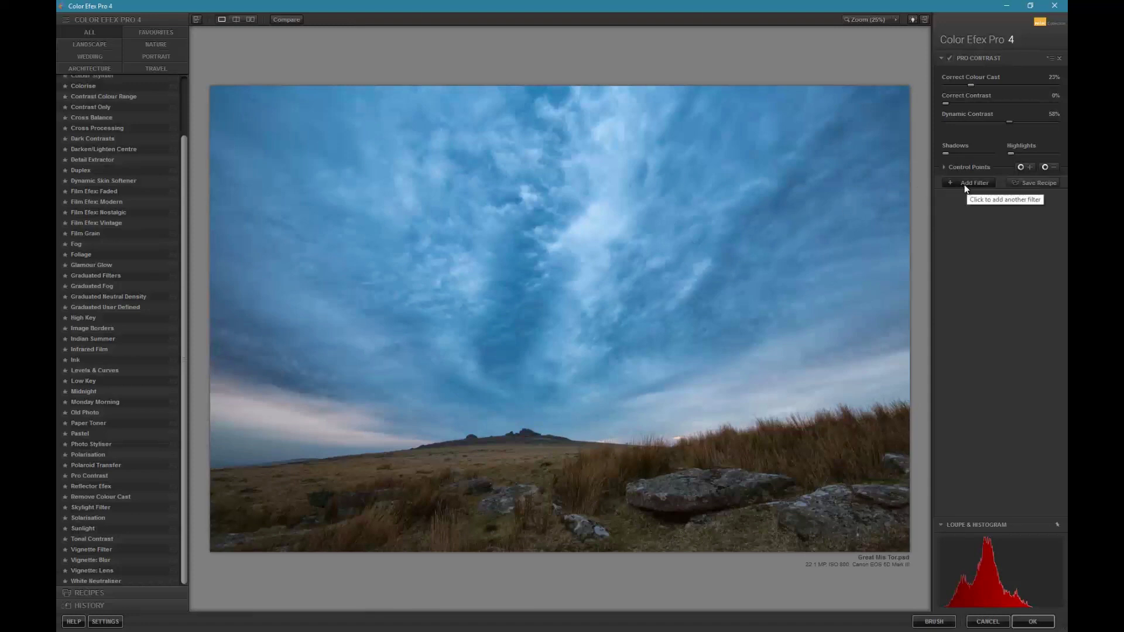
- Add a positive control point to Pro Contrast in the sky above the tor and show its selection mask
{"action": "left_click", "coordinate": [1031, 168]}
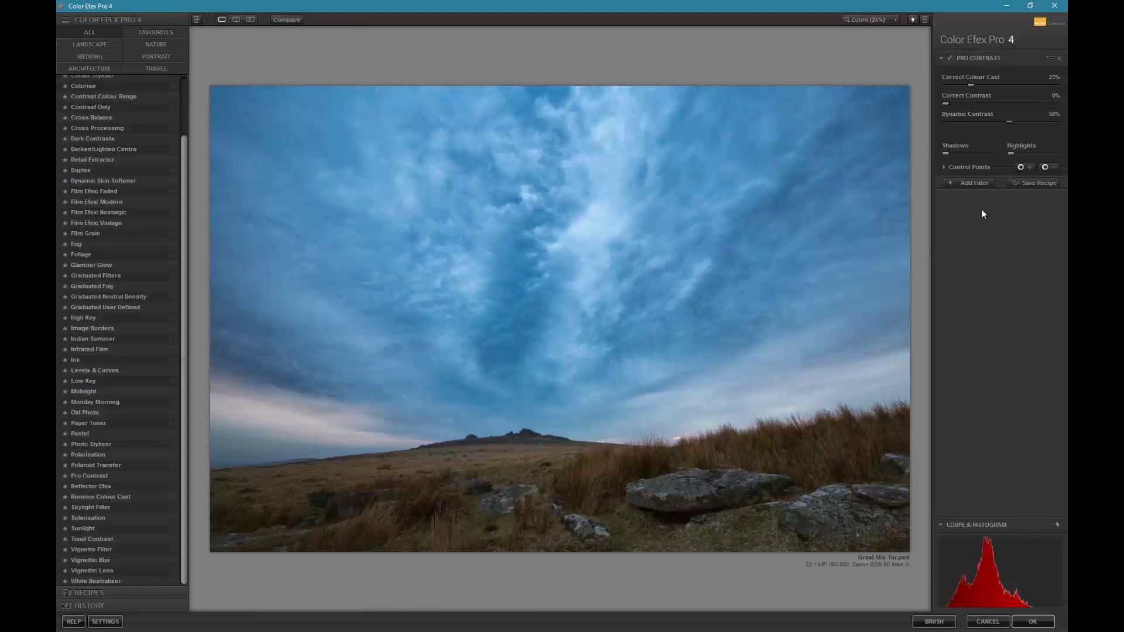
{"action": "left_click", "coordinate": [1031, 168]}
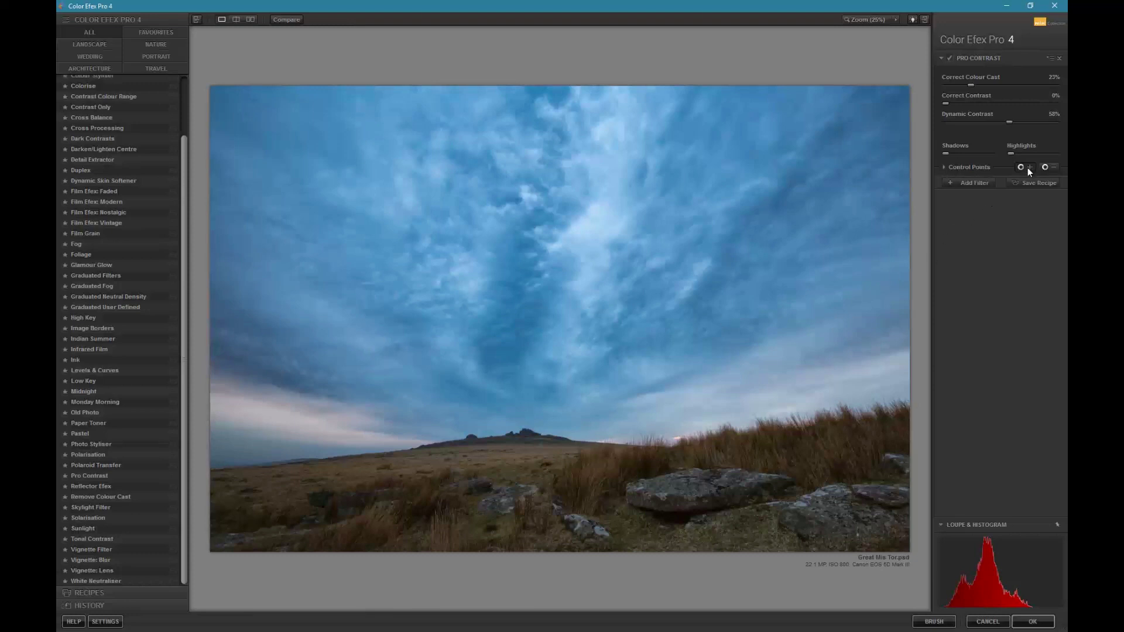
{"action": "left_click", "coordinate": [516, 359]}
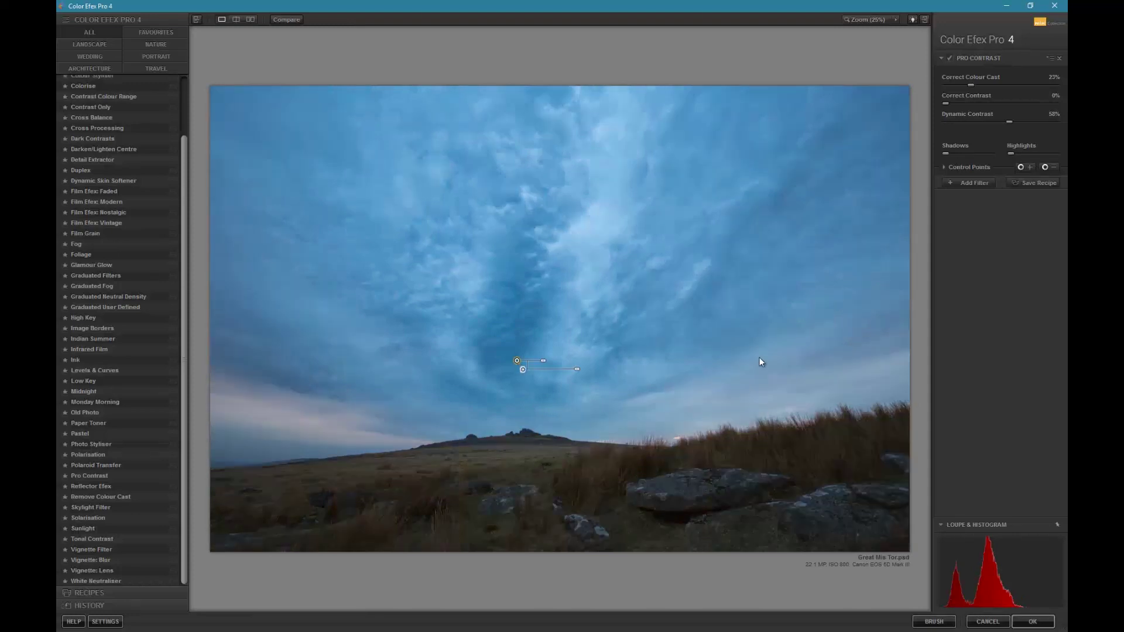
{"action": "left_click", "coordinate": [944, 166]}
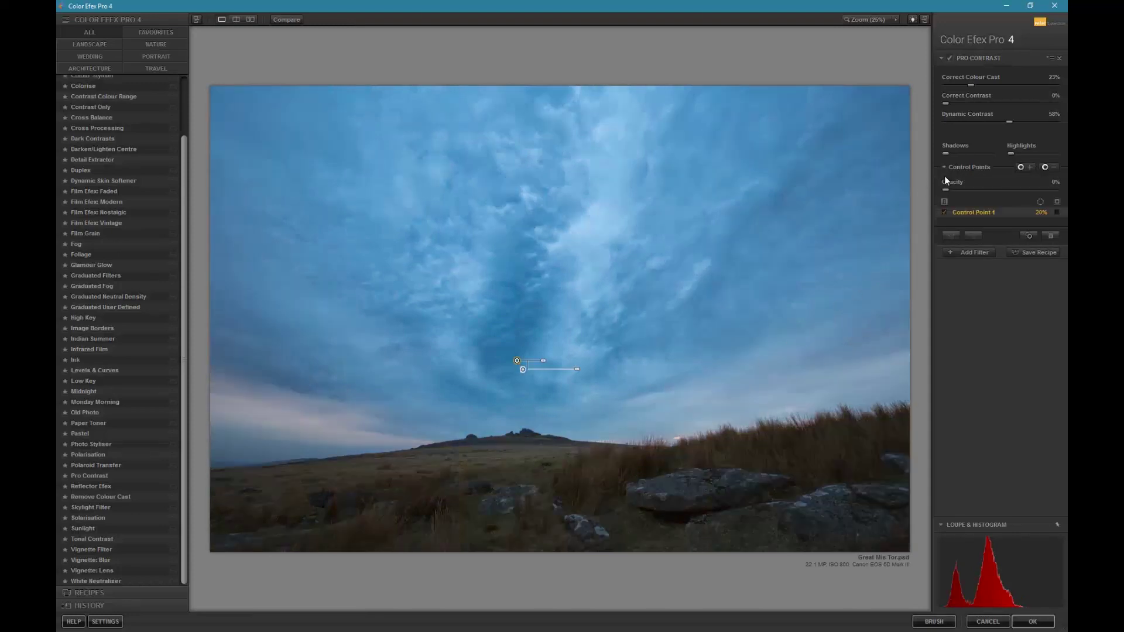
{"action": "left_click", "coordinate": [1056, 212]}
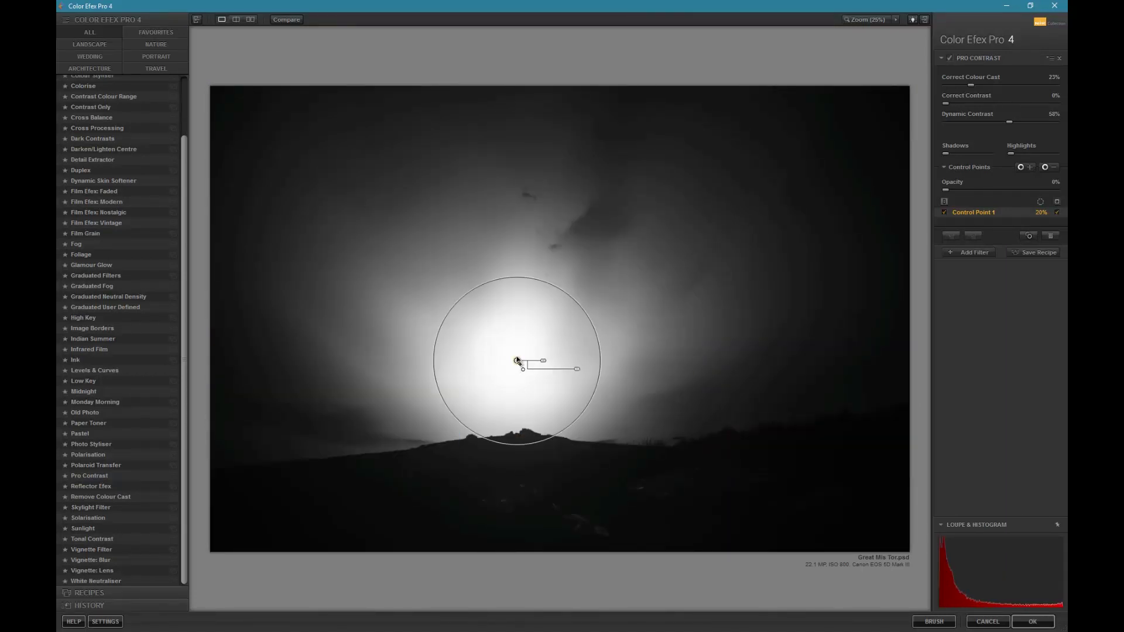
- Move the sky control point higher, enlarge it to 54% so its mask covers most of the sky, and hide the mask
{"action": "left_click_drag", "start_coordinate": [520, 364], "coordinate": [529, 334]}
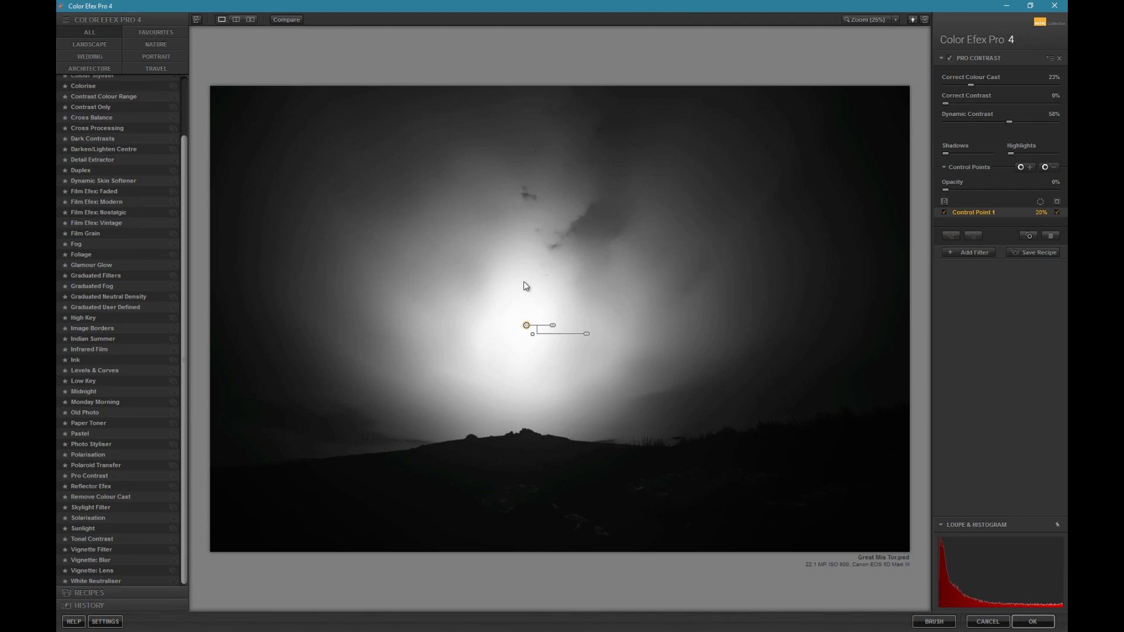
{"action": "mouse_move", "coordinate": [553, 331]}
{"action": "left_mouse_down"}
{"action": "mouse_move", "coordinate": [562, 331]}
{"action": "mouse_move", "coordinate": [527, 328]}
{"action": "mouse_move", "coordinate": [539, 459]}
{"action": "mouse_move", "coordinate": [538, 334]}
{"action": "mouse_move", "coordinate": [550, 458]}
{"action": "mouse_move", "coordinate": [543, 313]}
{"action": "left_mouse_up"}
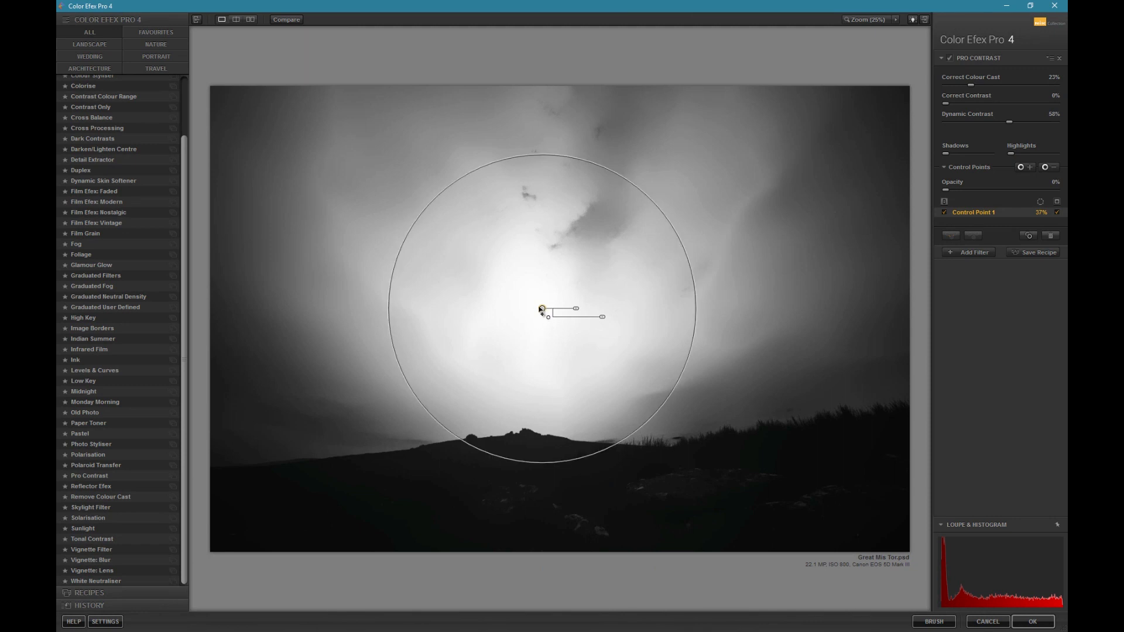
{"action": "mouse_move", "coordinate": [542, 308]}
{"action": "left_mouse_down"}
{"action": "mouse_move", "coordinate": [485, 273]}
{"action": "mouse_move", "coordinate": [557, 275]}
{"action": "mouse_move", "coordinate": [535, 288]}
{"action": "left_mouse_up"}
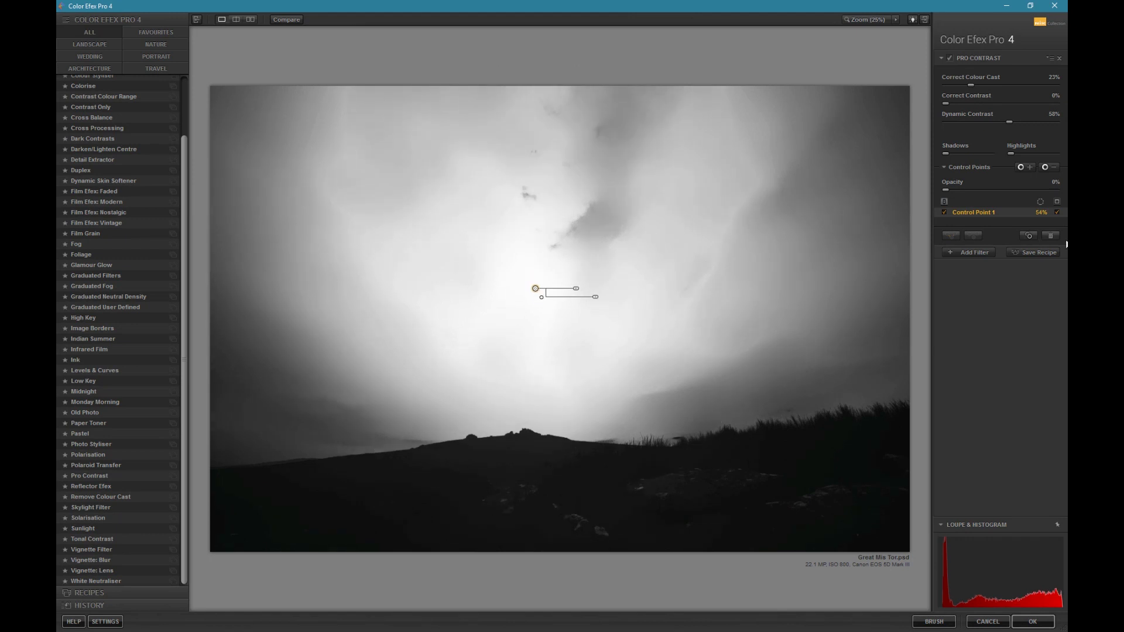
{"action": "left_click", "coordinate": [1058, 211]}
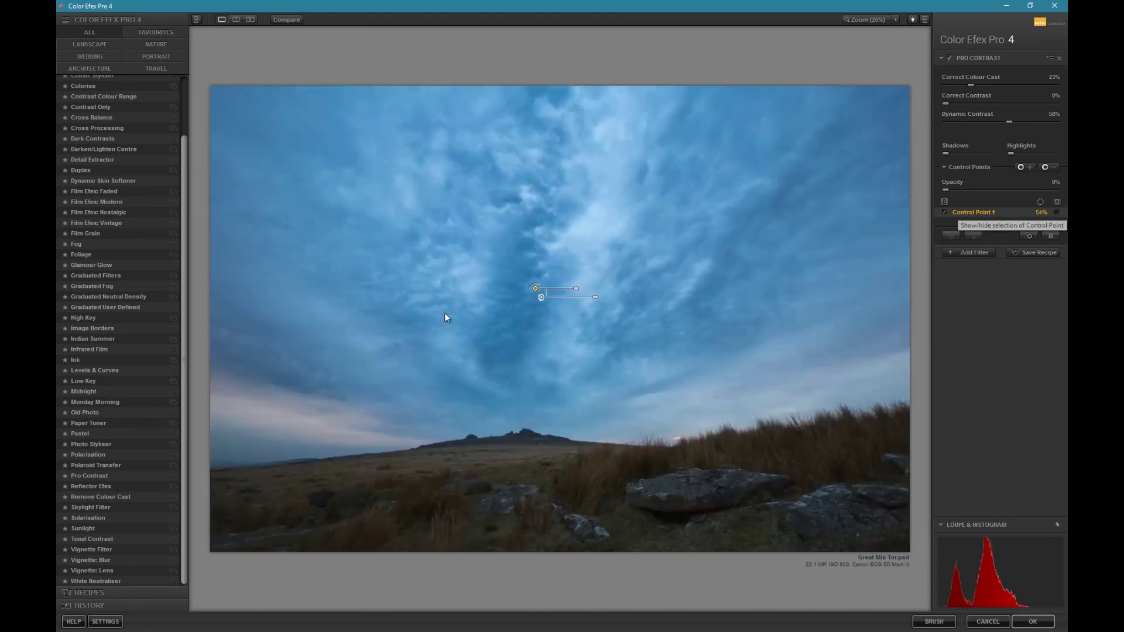
- Compare the image with and without the Pro Contrast effect on the sky
{"action": "left_click", "coordinate": [949, 57]}
{"action": "left_click", "coordinate": [949, 58]}
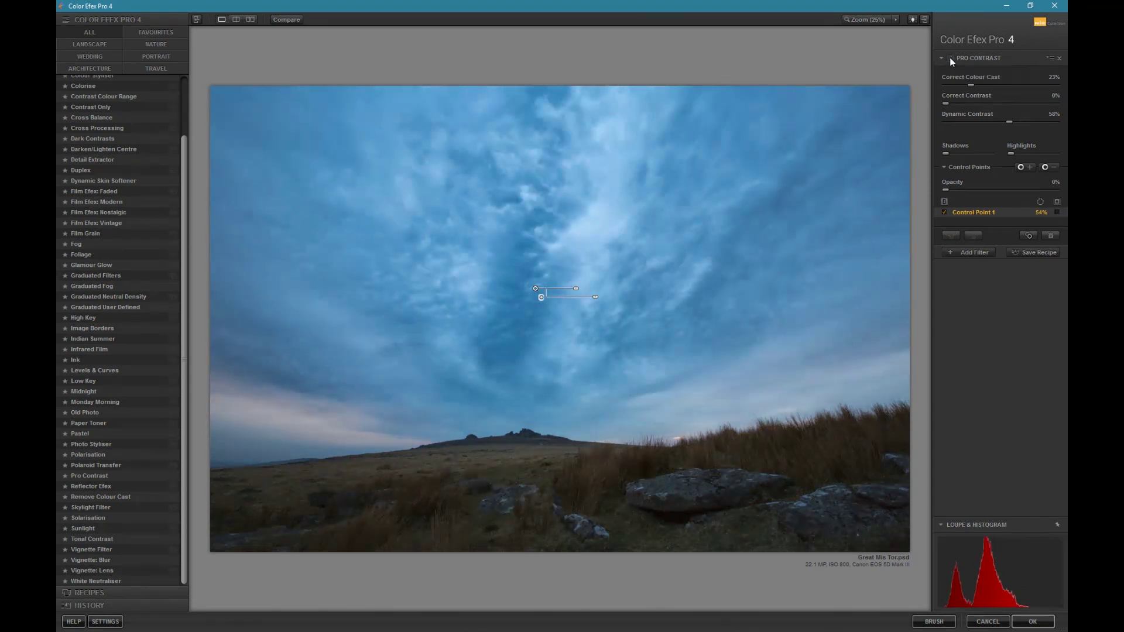
{"action": "left_click", "coordinate": [949, 58]}
{"action": "left_click", "coordinate": [950, 57]}
- Add a second Pro Contrast filter with a positive control point on the moorland below the tor
{"action": "left_click", "coordinate": [966, 254]}
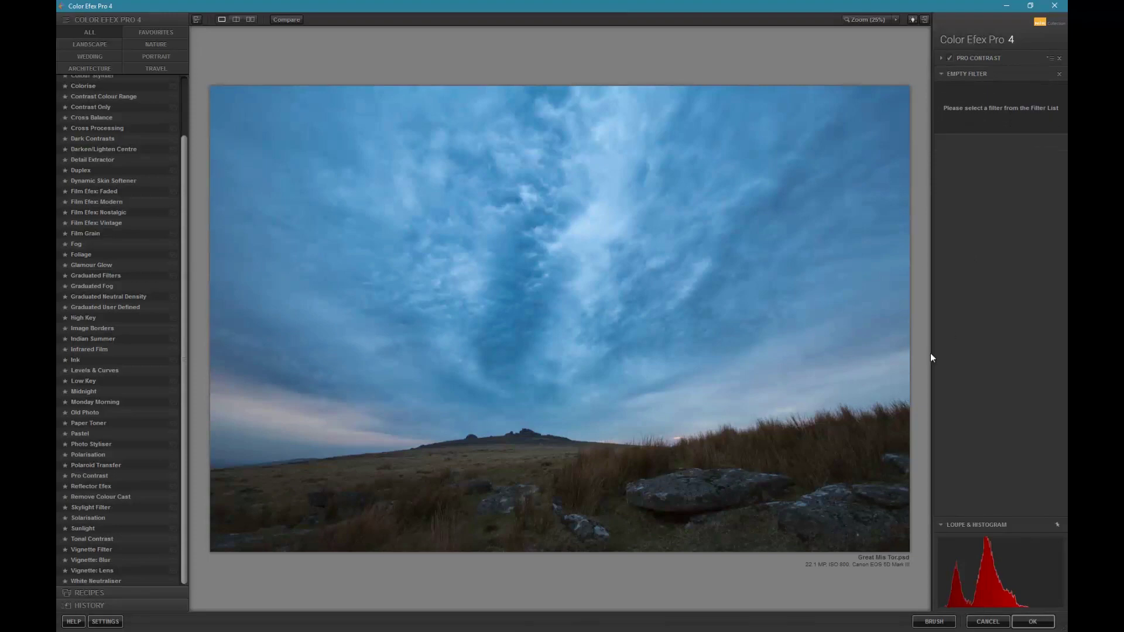
{"action": "left_click", "coordinate": [72, 476]}
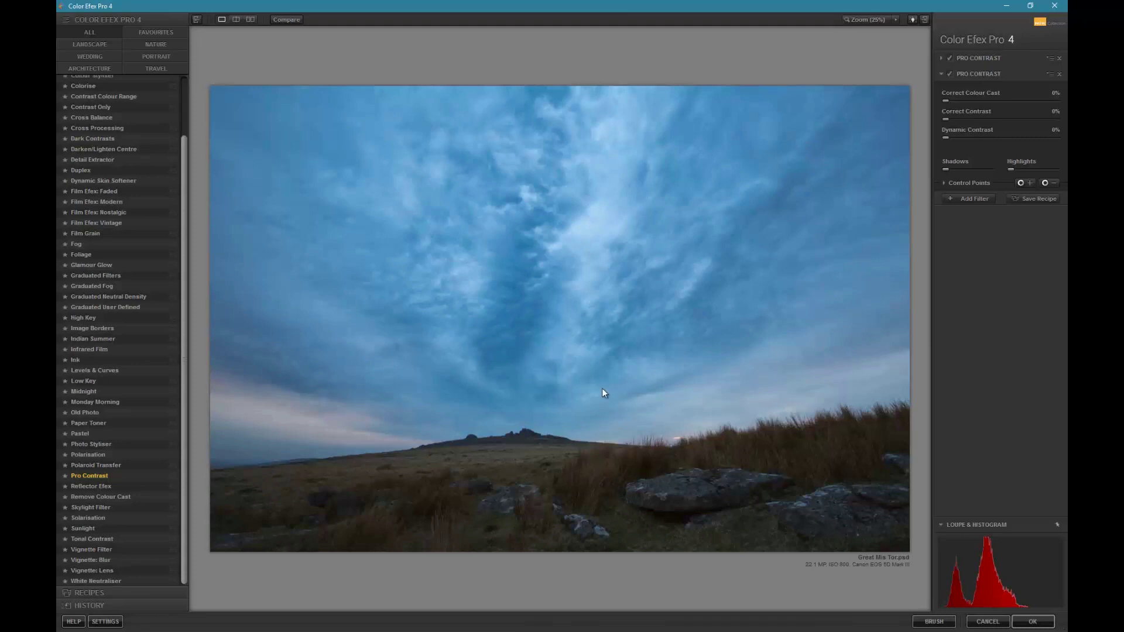
{"action": "left_click", "coordinate": [1031, 184]}
{"action": "left_click", "coordinate": [527, 473]}
{"action": "left_click", "coordinate": [943, 184]}
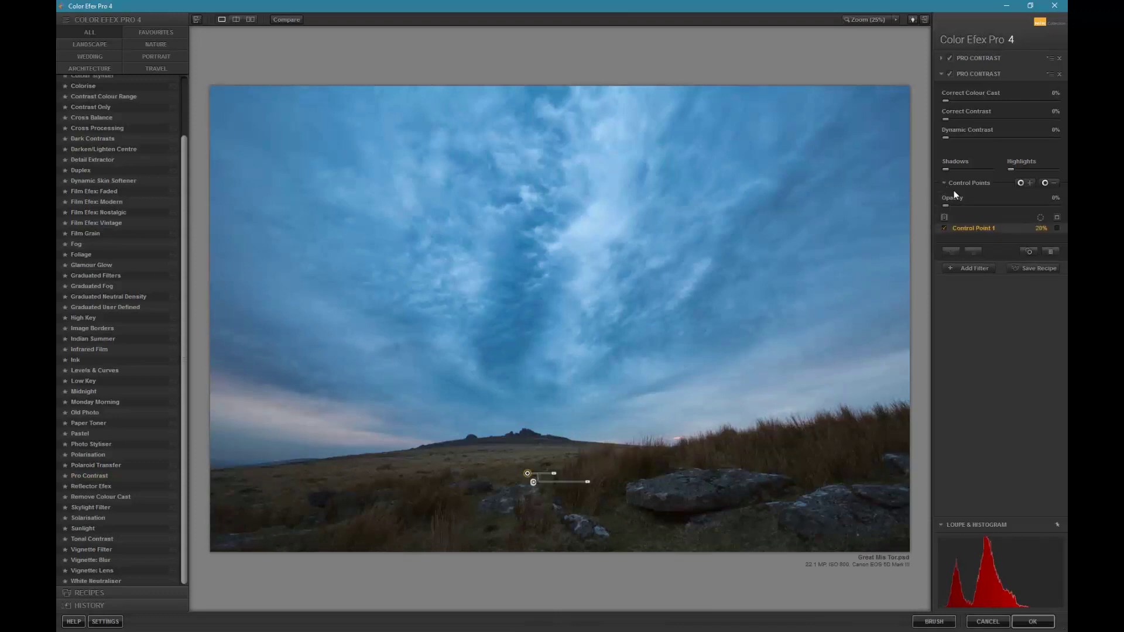
- Using its mask as a guide, enlarge the foreground control point to 34%, shift it slightly lower, and hide the mask
{"action": "left_click", "coordinate": [1056, 228]}
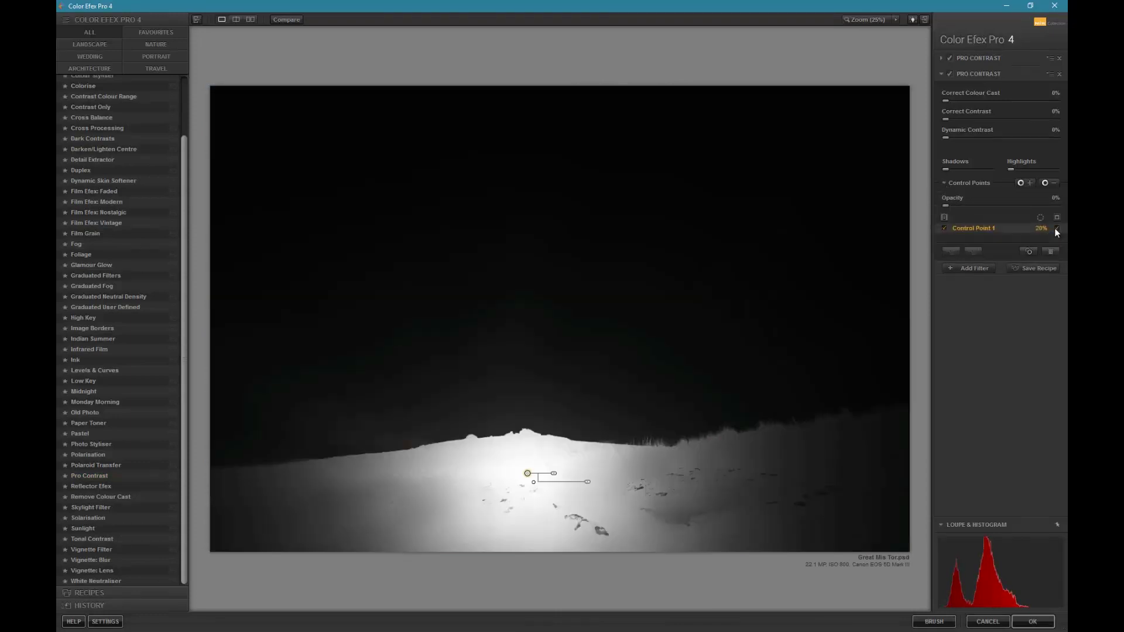
{"action": "left_click_drag", "start_coordinate": [553, 473], "coordinate": [527, 490]}
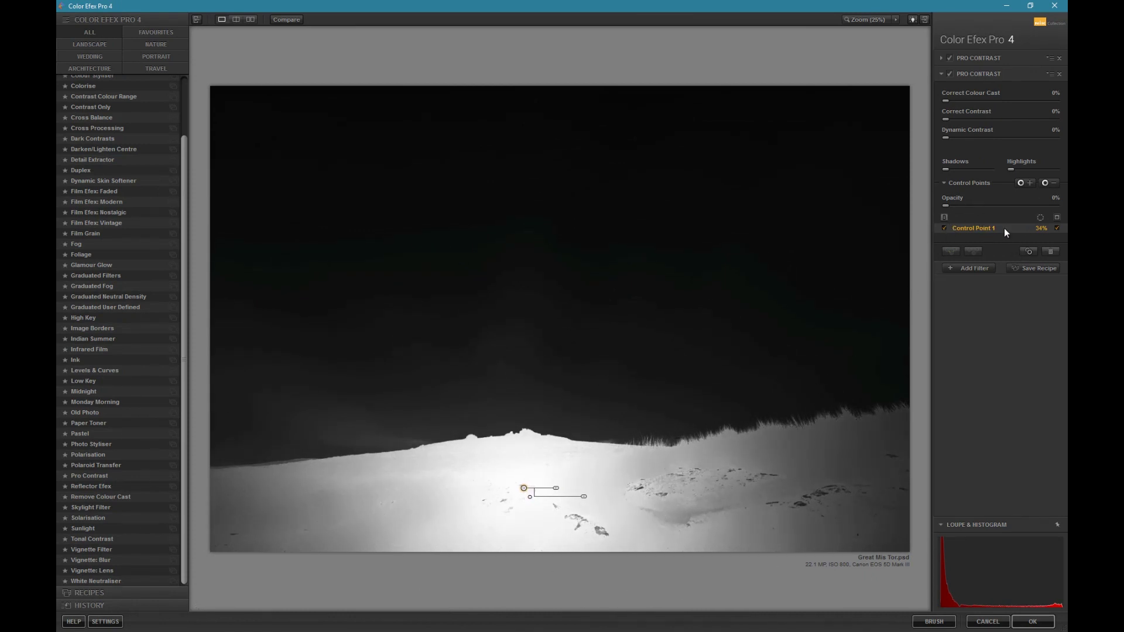
{"action": "left_click", "coordinate": [1056, 229]}
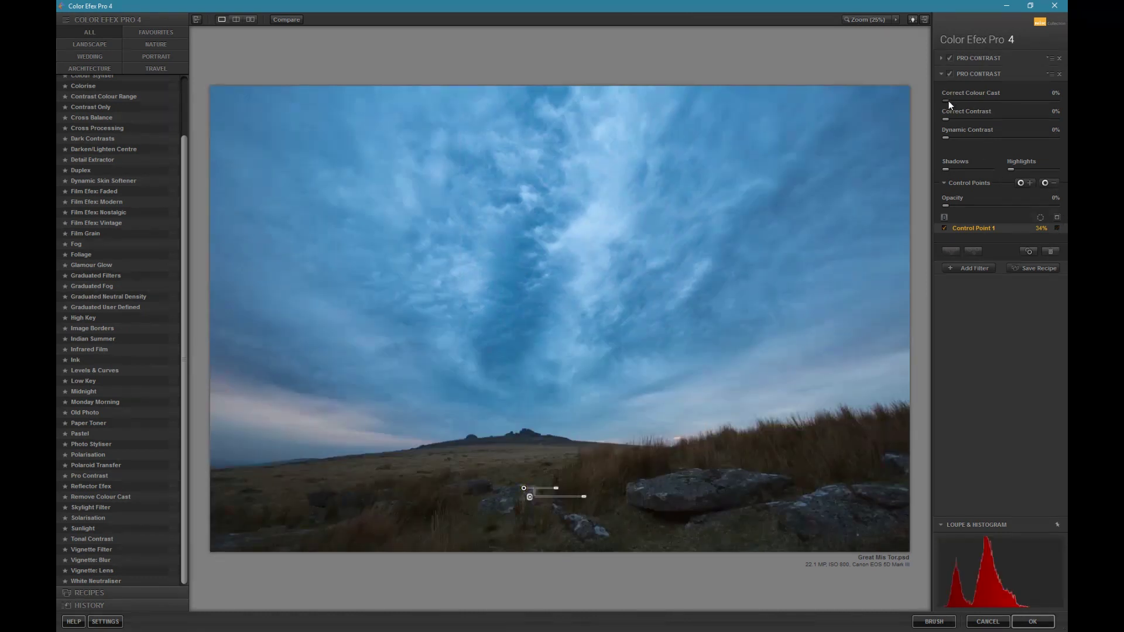
- Set the second Pro Contrast filter's Correct Colour Cast to 76% and Dynamic Contrast to 72%, and compare the image with the effect toggled
{"action": "left_click_drag", "start_coordinate": [982, 100], "coordinate": [1029, 106]}
{"action": "left_click_drag", "start_coordinate": [972, 140], "coordinate": [1009, 143]}
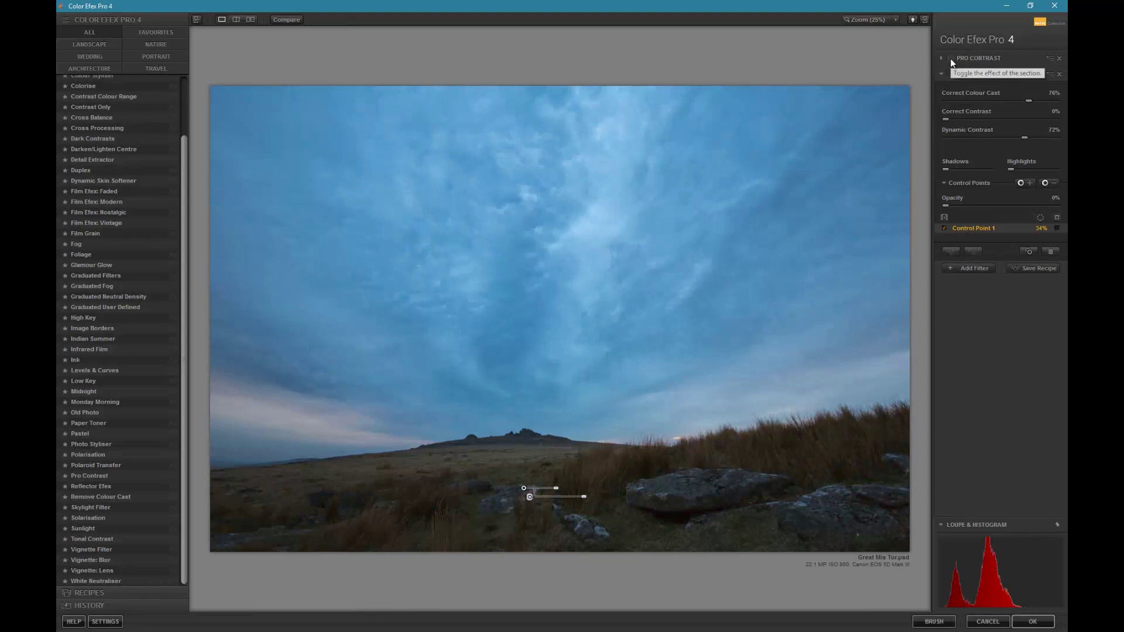
{"action": "left_click", "coordinate": [947, 75]}
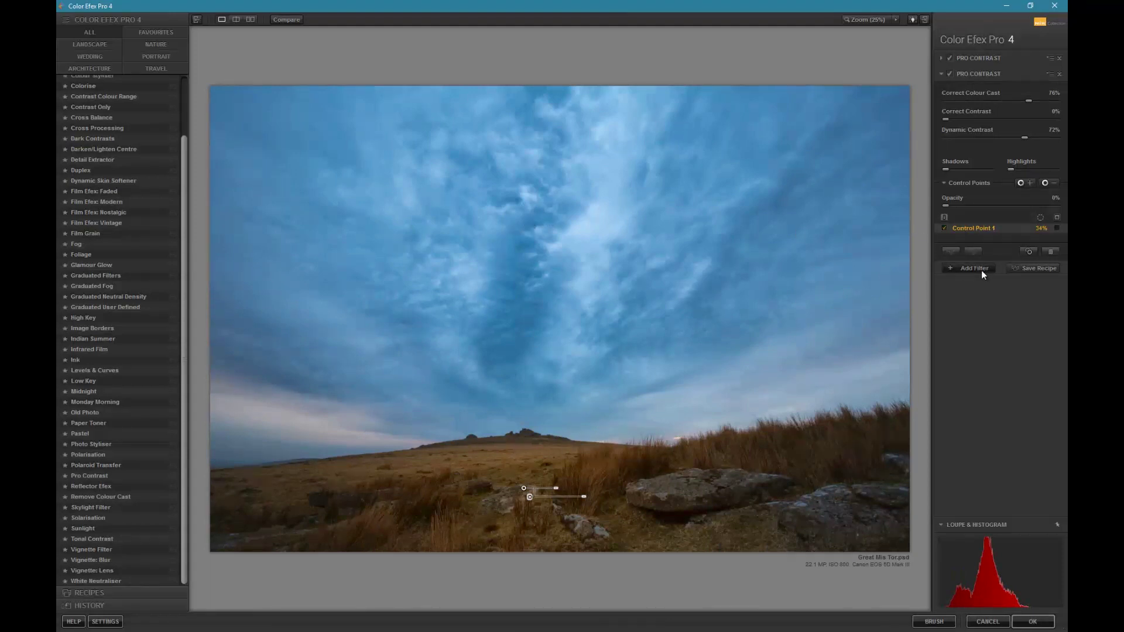
- Collapse the control point list and add a Skylight Filter after the two Pro Contrast filters
{"action": "key", "text": "Delete"}
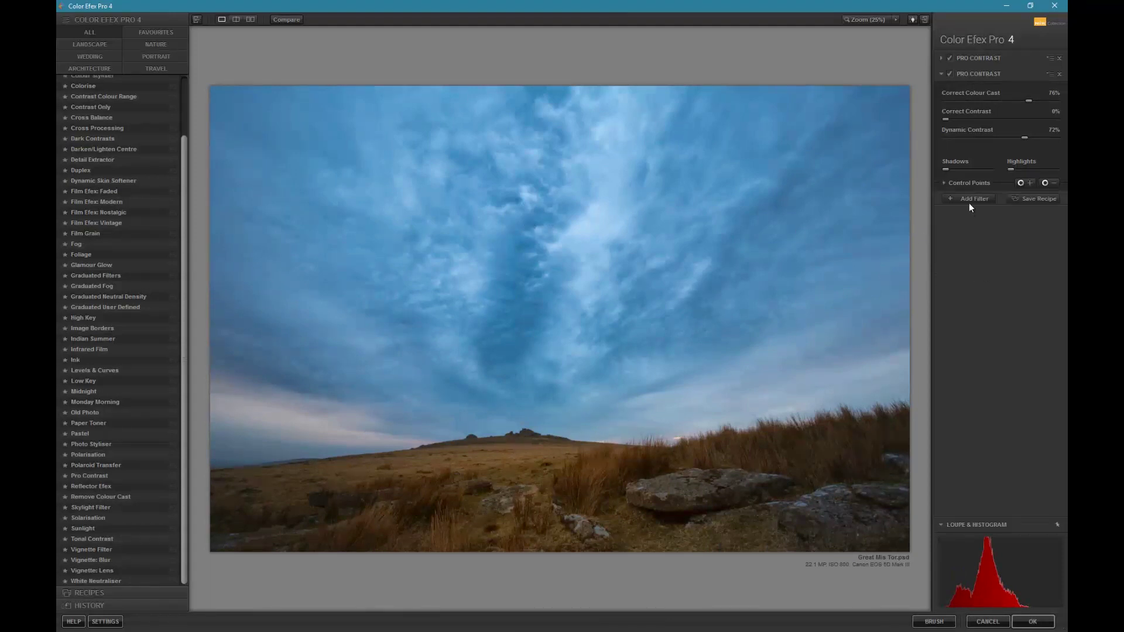
{"action": "left_click", "coordinate": [971, 199]}
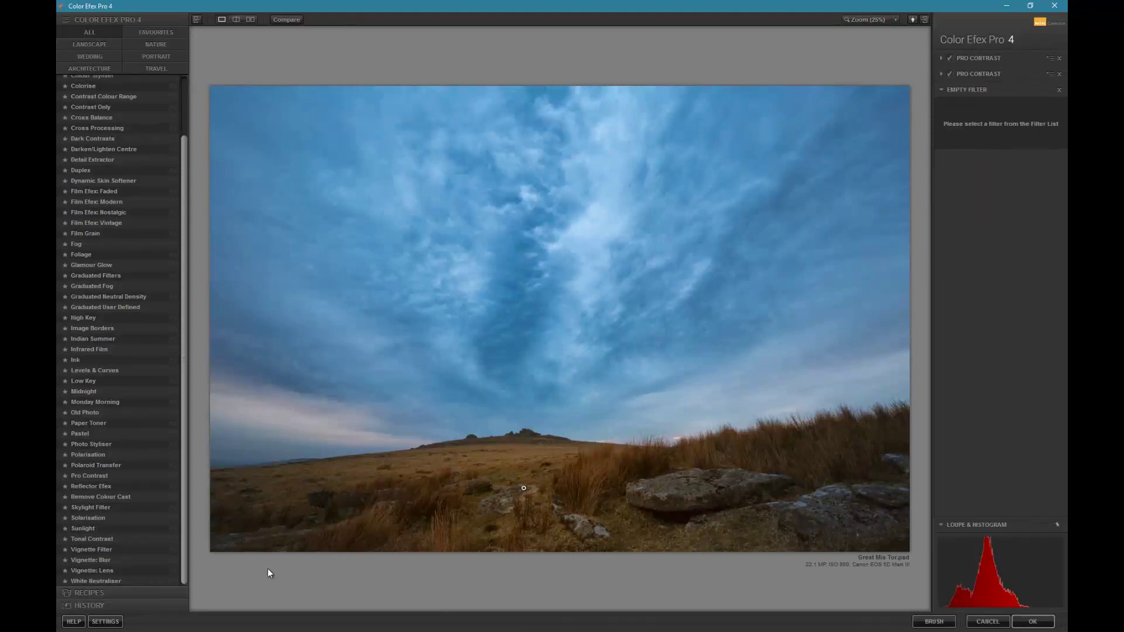
{"action": "left_click", "coordinate": [93, 507]}
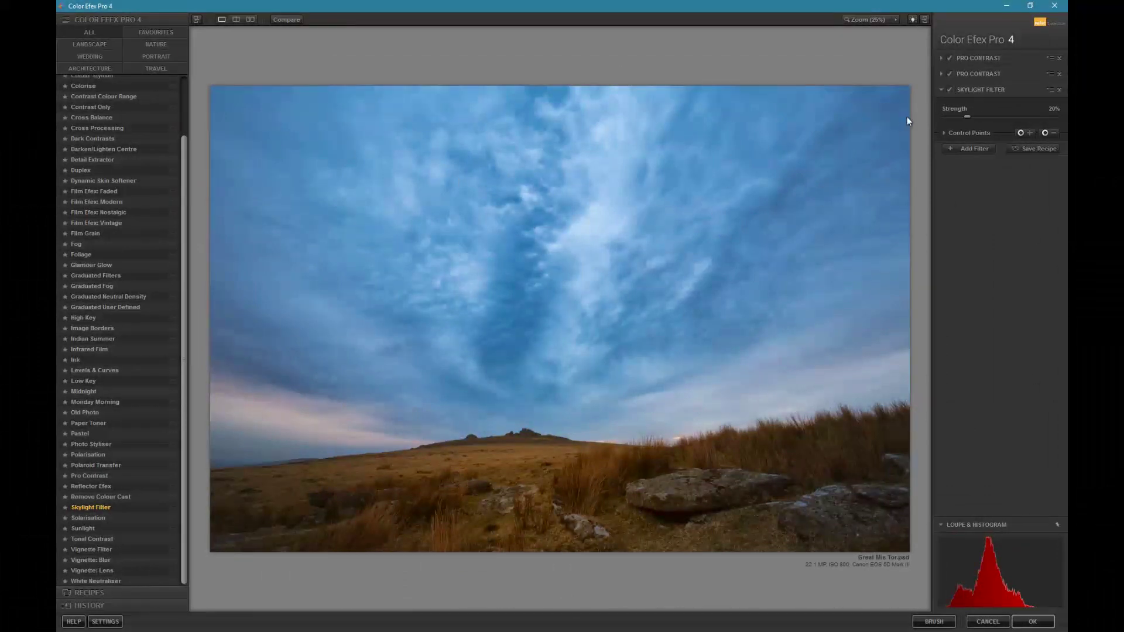
- Try the Skylight Filter at 79% strength, compare the image with the effect toggled, and lower the strength to 11%
{"action": "left_click_drag", "start_coordinate": [966, 118], "coordinate": [1029, 120]}
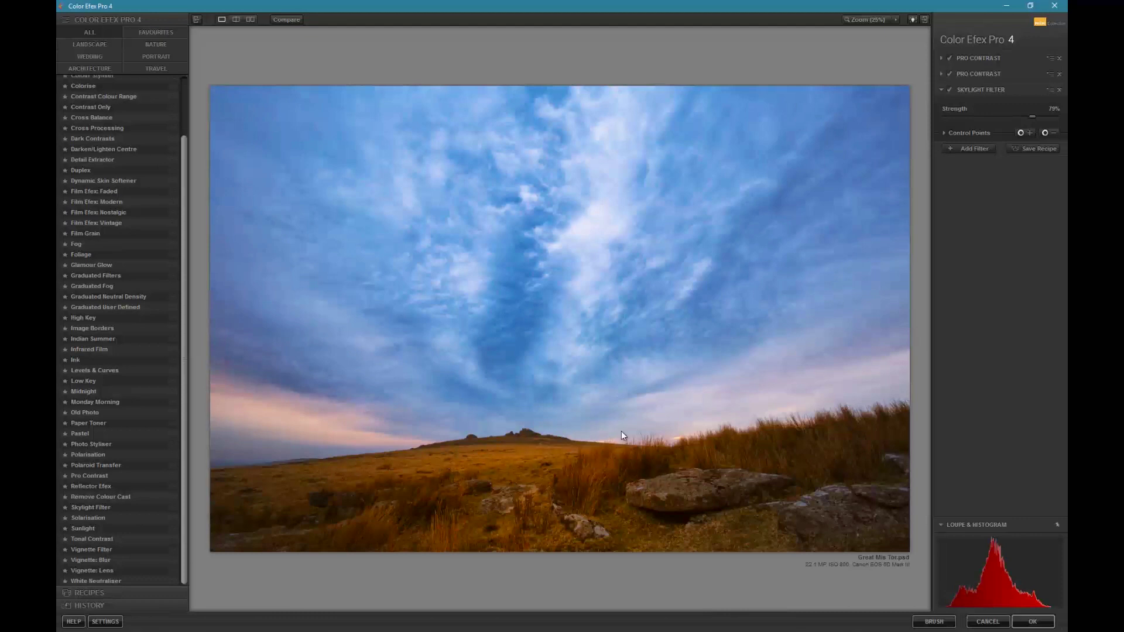
{"action": "left_click", "coordinate": [947, 89]}
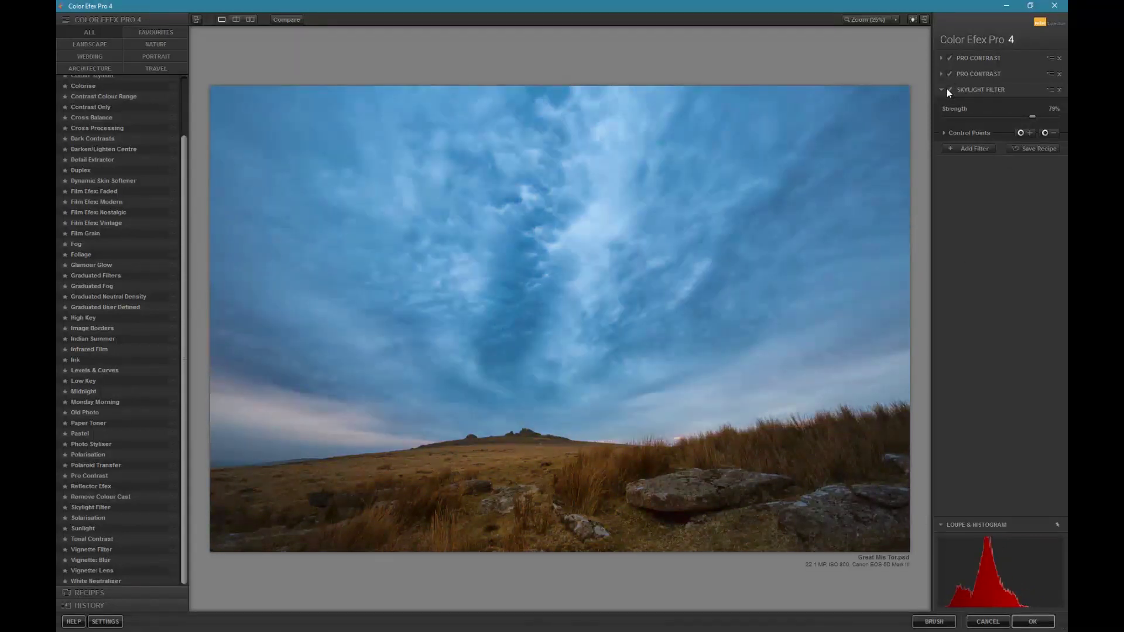
{"action": "left_click", "coordinate": [947, 89]}
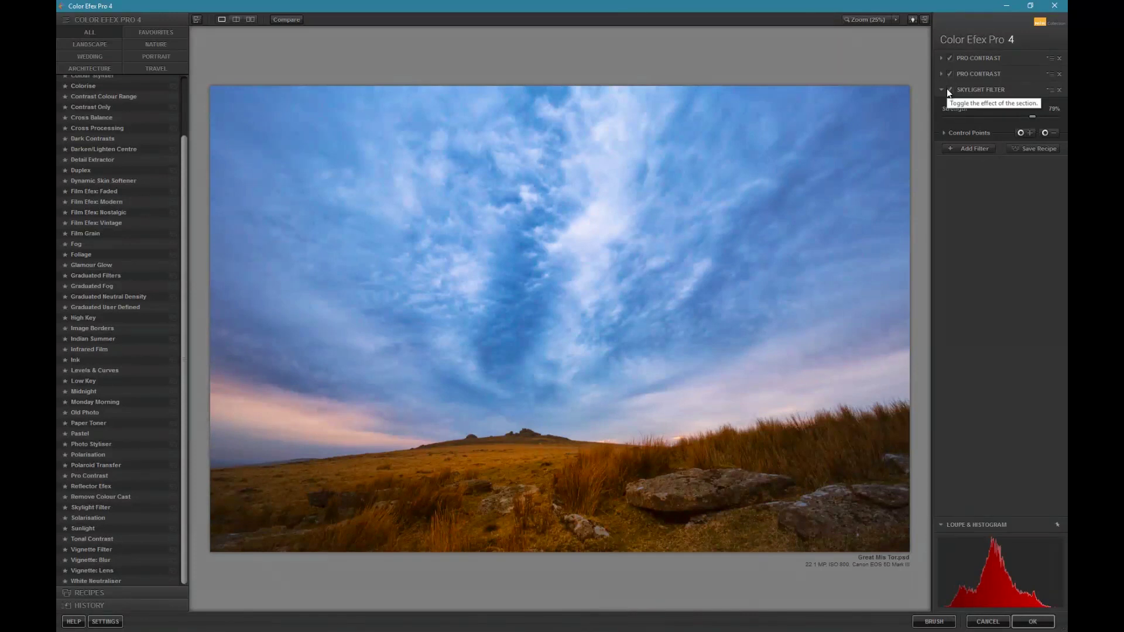
{"action": "left_click", "coordinate": [947, 89]}
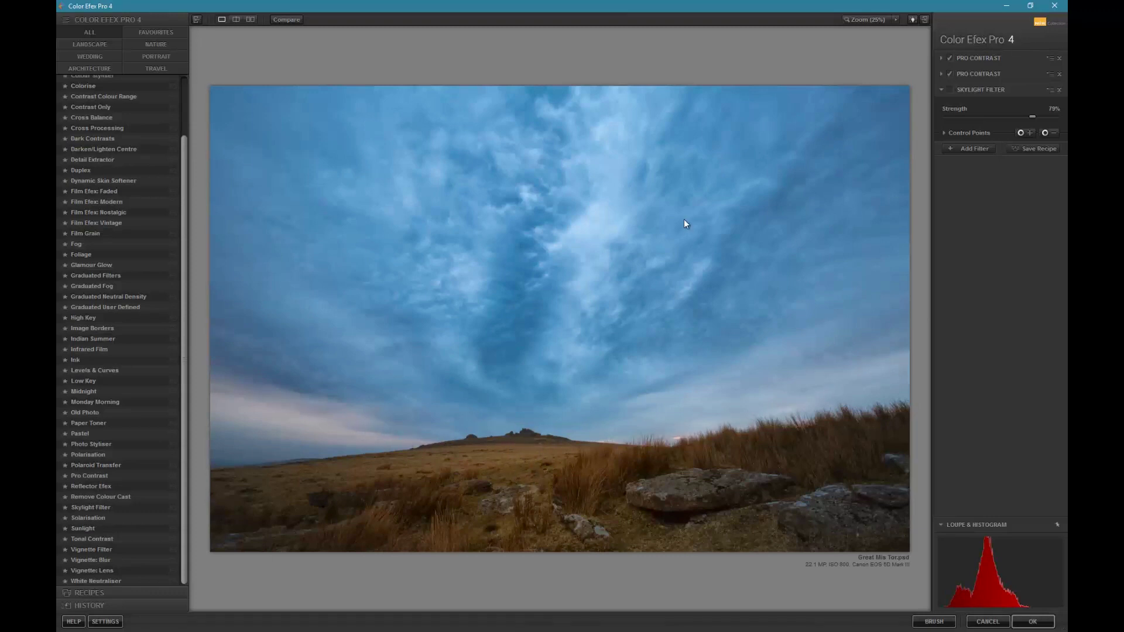
{"action": "left_click", "coordinate": [956, 116]}
{"action": "left_click", "coordinate": [950, 90]}
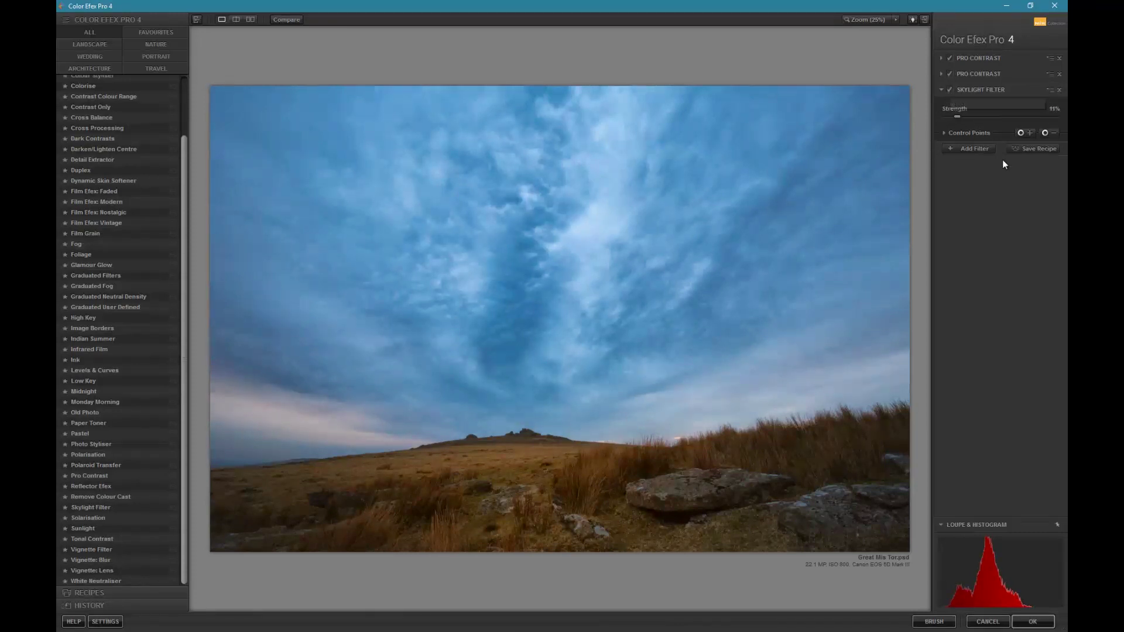
- Add two positive Skylight Filter control points on the glowing clouds above the horizon, one on each side of the tor
{"action": "left_click", "coordinate": [1029, 133]}
{"action": "left_click", "coordinate": [336, 420]}
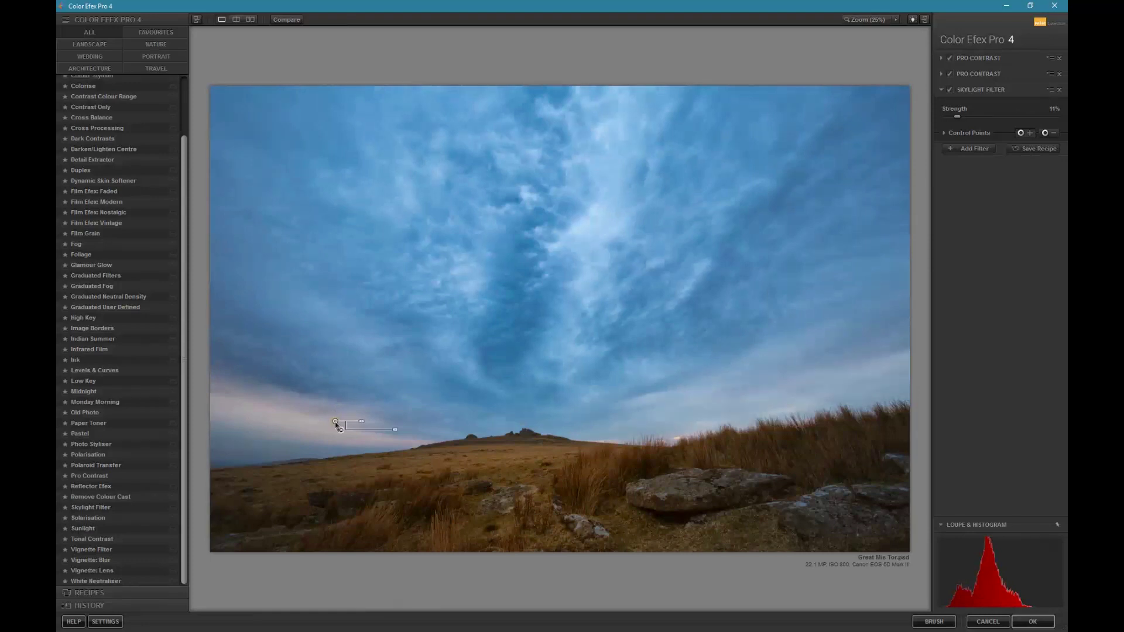
{"action": "left_click", "coordinate": [1030, 133]}
{"action": "left_click", "coordinate": [716, 412]}
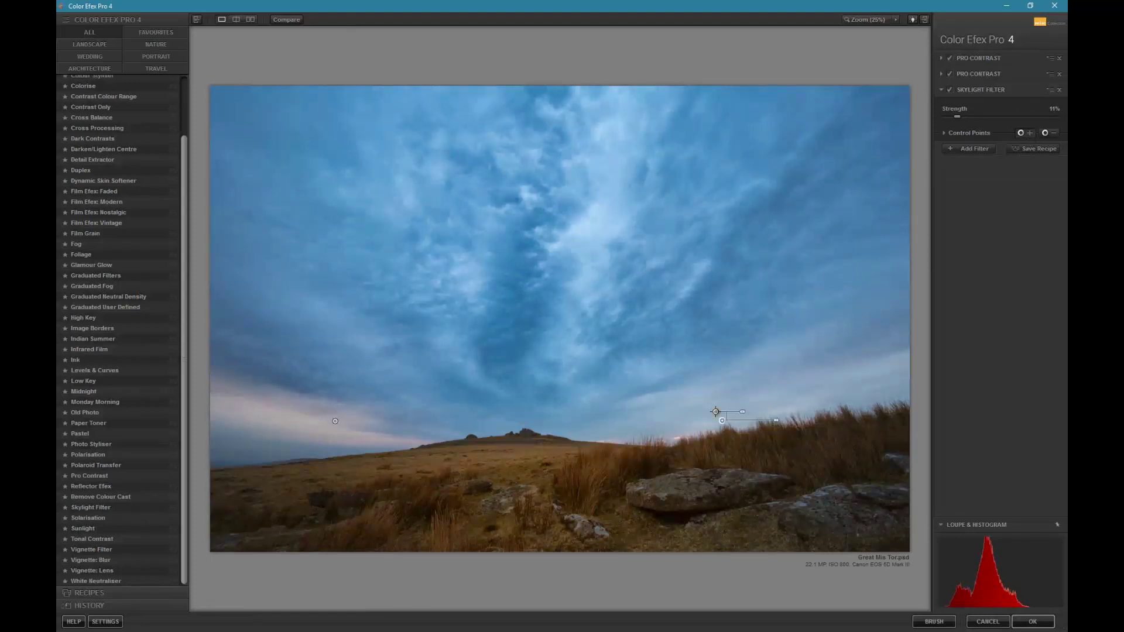
- Using their masks as a guide, enlarge the left horizon control point to 29%, move both points slightly higher, and hide the masks
{"action": "left_click", "coordinate": [943, 133]}
{"action": "left_click", "coordinate": [1057, 178]}
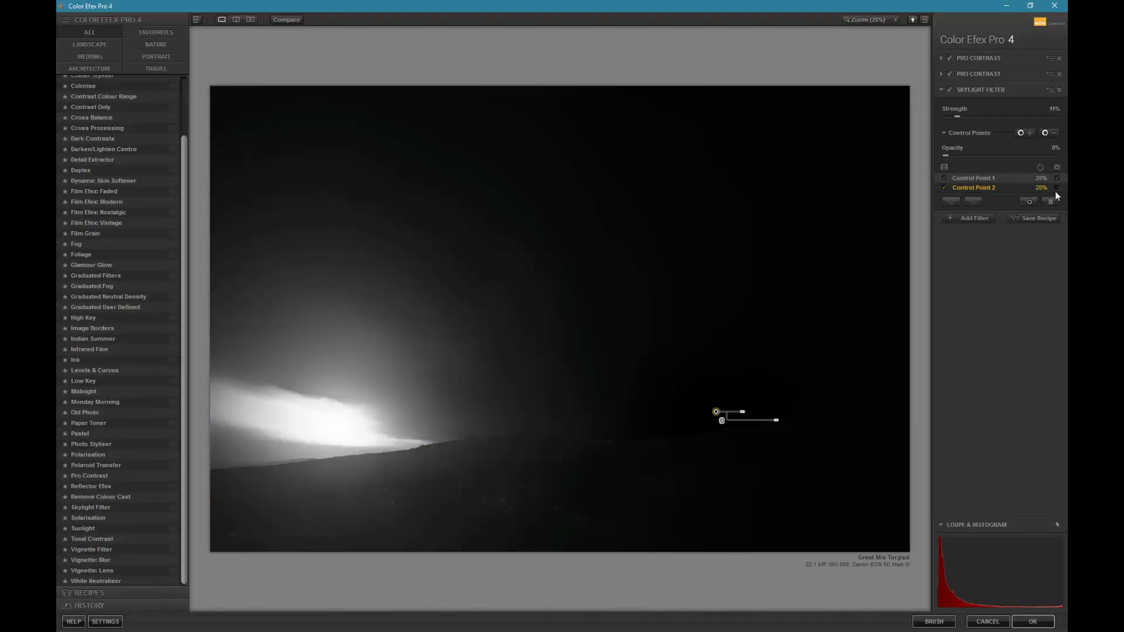
{"action": "left_click", "coordinate": [1057, 187]}
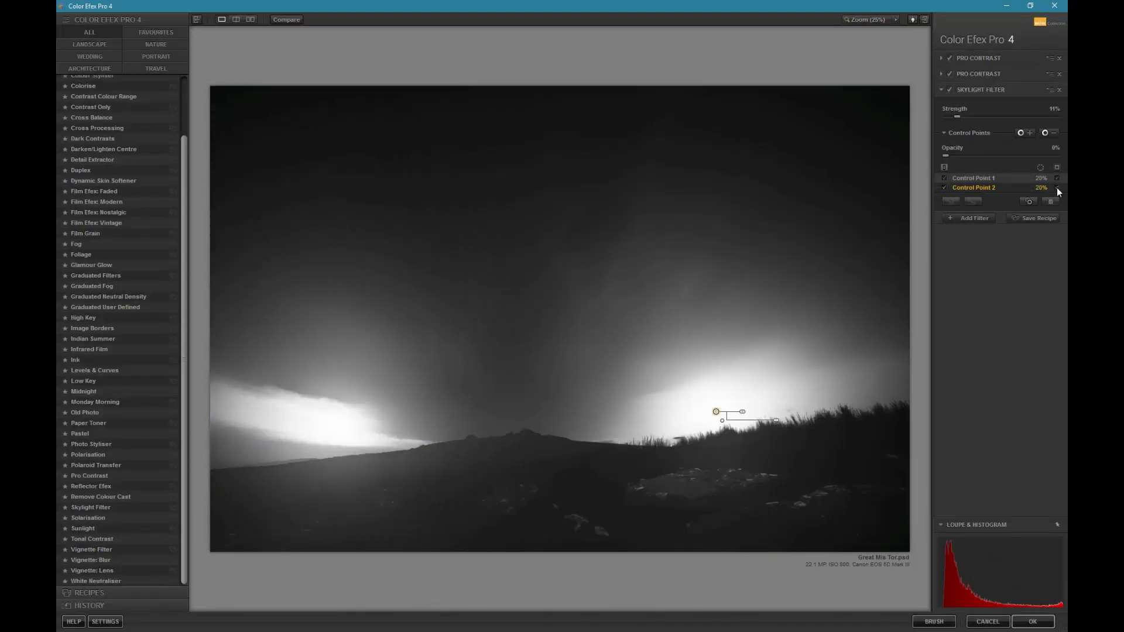
{"action": "left_click", "coordinate": [336, 421]}
{"action": "left_click_drag", "start_coordinate": [361, 421], "coordinate": [329, 405]}
{"action": "left_click_drag", "start_coordinate": [716, 411], "coordinate": [743, 390]}
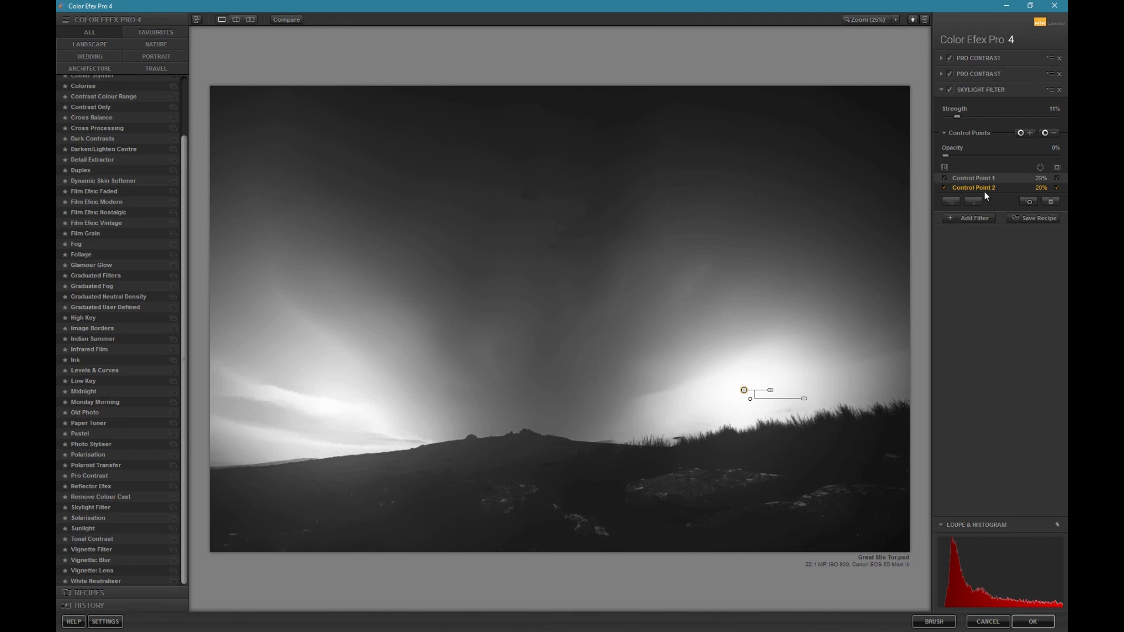
{"action": "left_click", "coordinate": [1057, 187]}
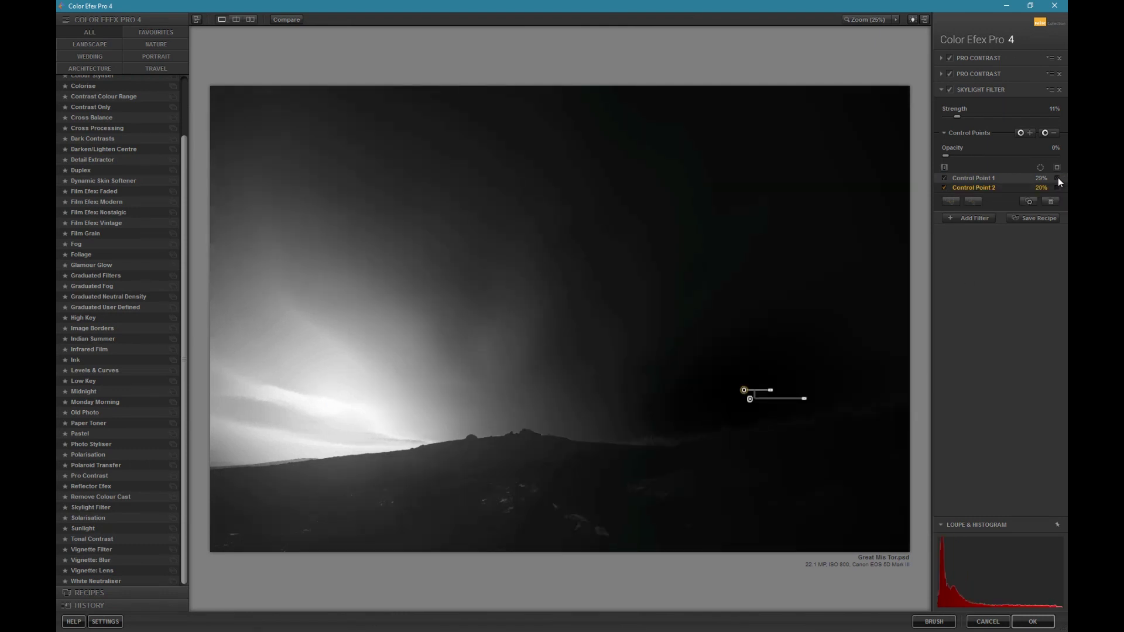
{"action": "left_click", "coordinate": [1057, 178]}
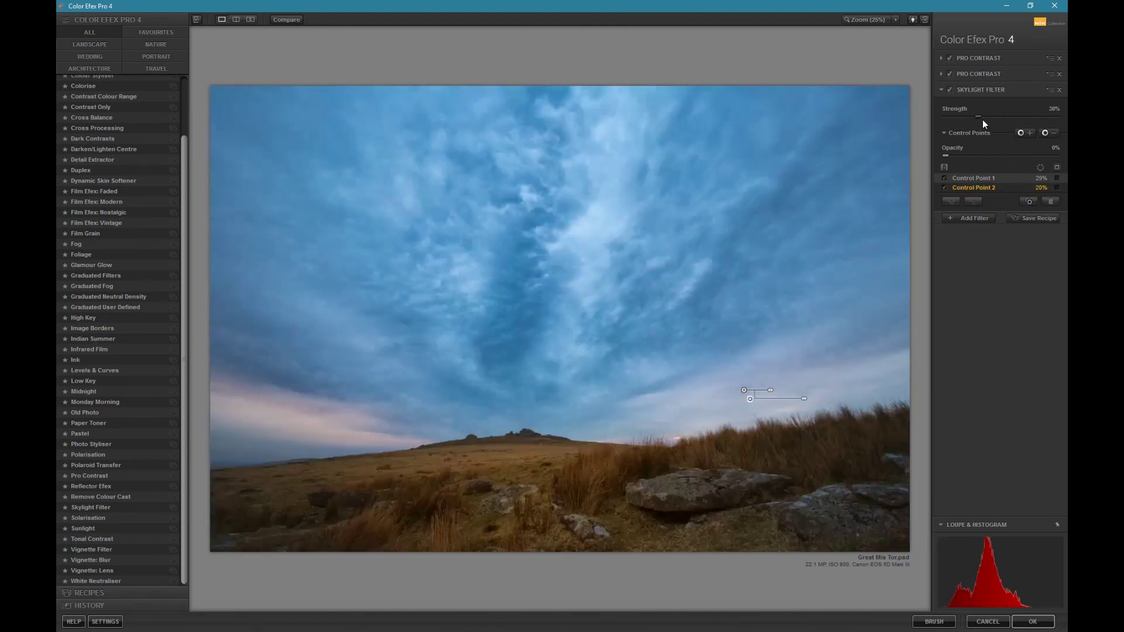
- Set the Skylight Filter strength to 68%, lower both control points toward the horizon, and enlarge the right one to 28%
{"action": "left_click_drag", "start_coordinate": [996, 118], "coordinate": [1022, 121]}
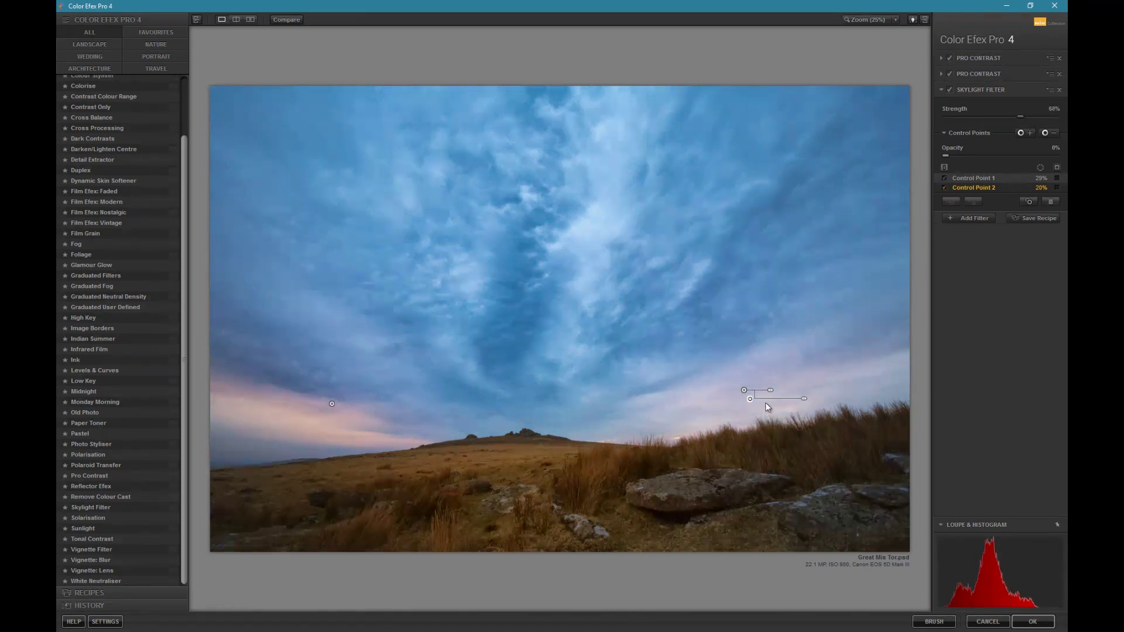
{"action": "left_click_drag", "start_coordinate": [332, 404], "coordinate": [345, 431]}
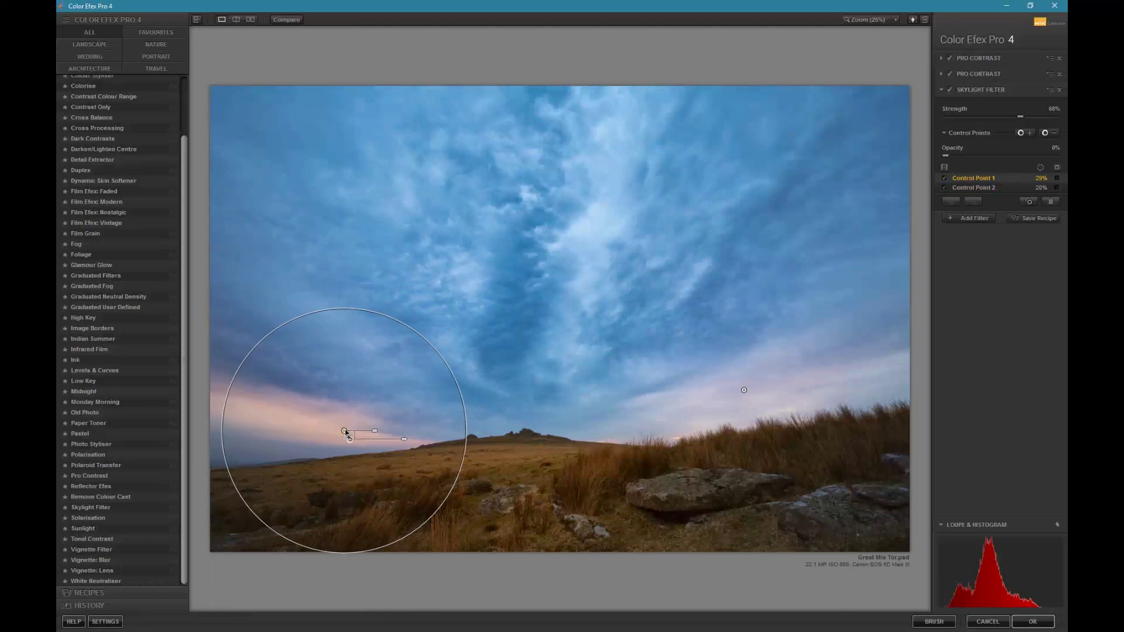
{"action": "left_click_drag", "start_coordinate": [742, 391], "coordinate": [781, 419]}
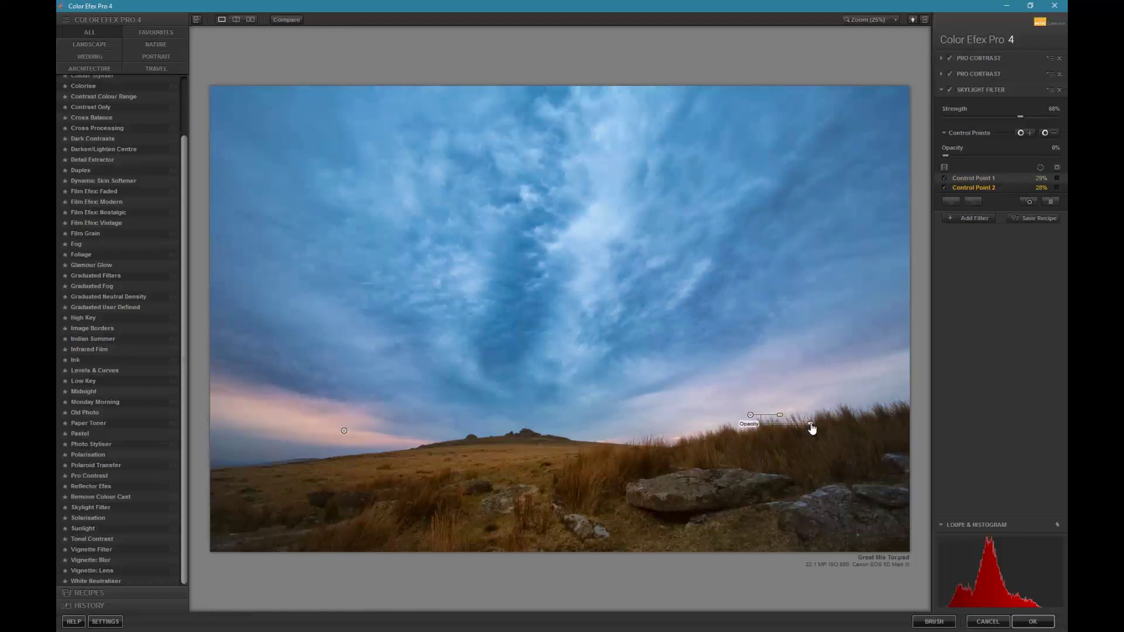
{"action": "left_click_drag", "start_coordinate": [751, 418], "coordinate": [754, 416]}
- Add a Darken/Lighten Centre filter after the Skylight Filter and compare the image with its effect toggled
{"action": "left_click", "coordinate": [970, 221]}
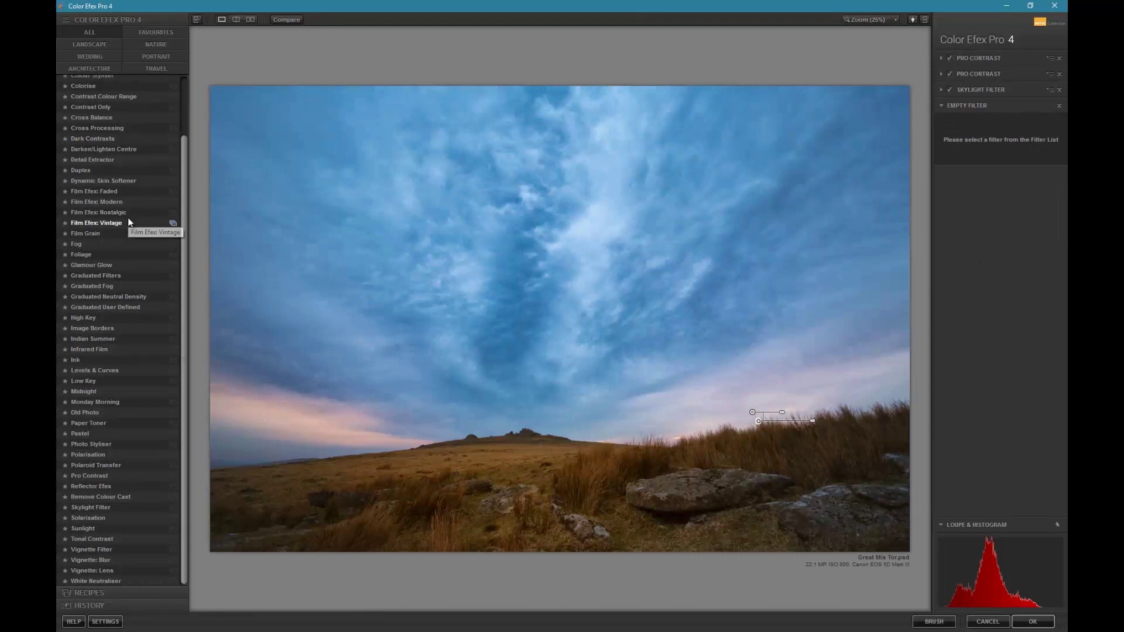
{"action": "left_click", "coordinate": [103, 150]}
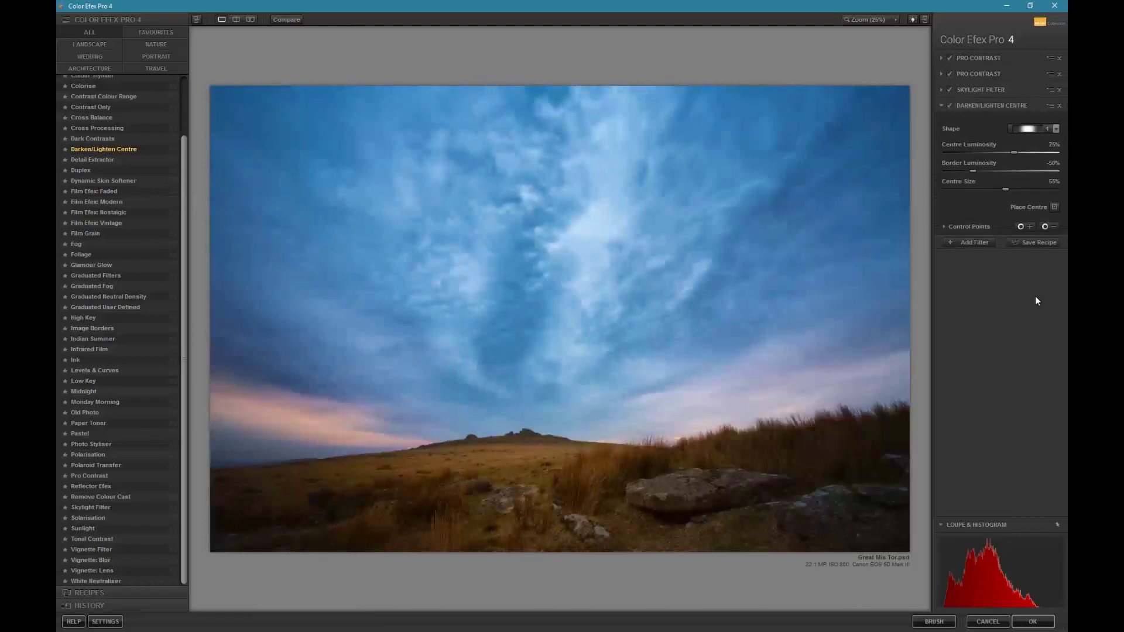
{"action": "left_click", "coordinate": [949, 106]}
{"action": "left_click", "coordinate": [949, 106]}
- Try several centre positions for the Darken/Lighten Centre effect, in the sky, on the tor and on the slope below it
{"action": "left_click", "coordinate": [1054, 207]}
{"action": "left_click", "coordinate": [606, 287]}
{"action": "left_click", "coordinate": [502, 431]}
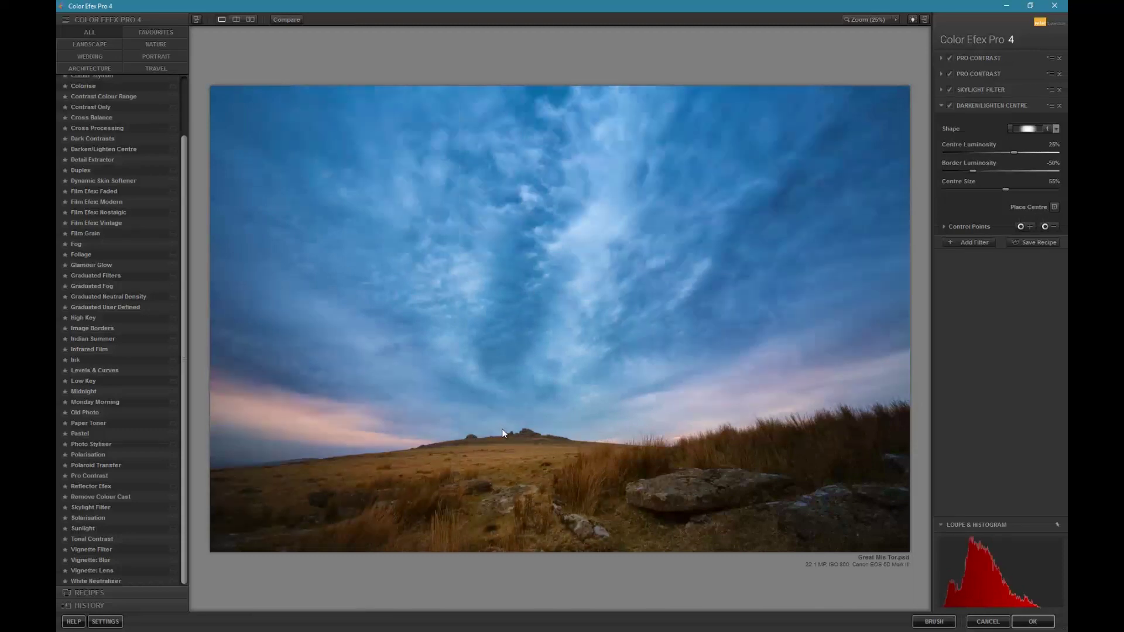
{"action": "left_click", "coordinate": [1054, 207]}
{"action": "left_click", "coordinate": [547, 434]}
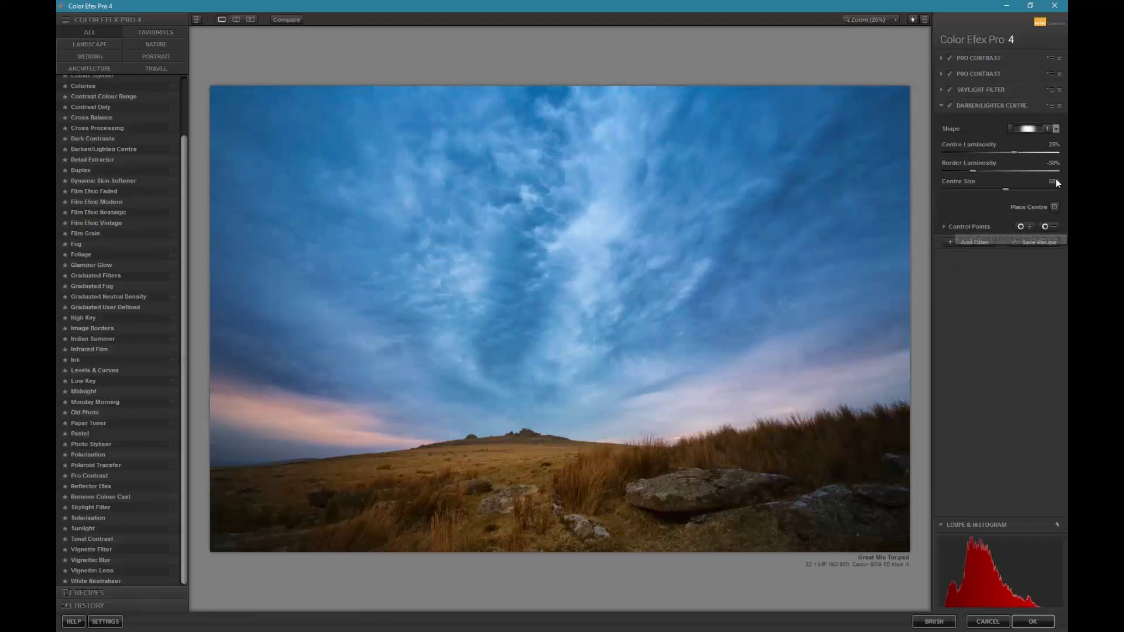
{"action": "left_click", "coordinate": [487, 447]}
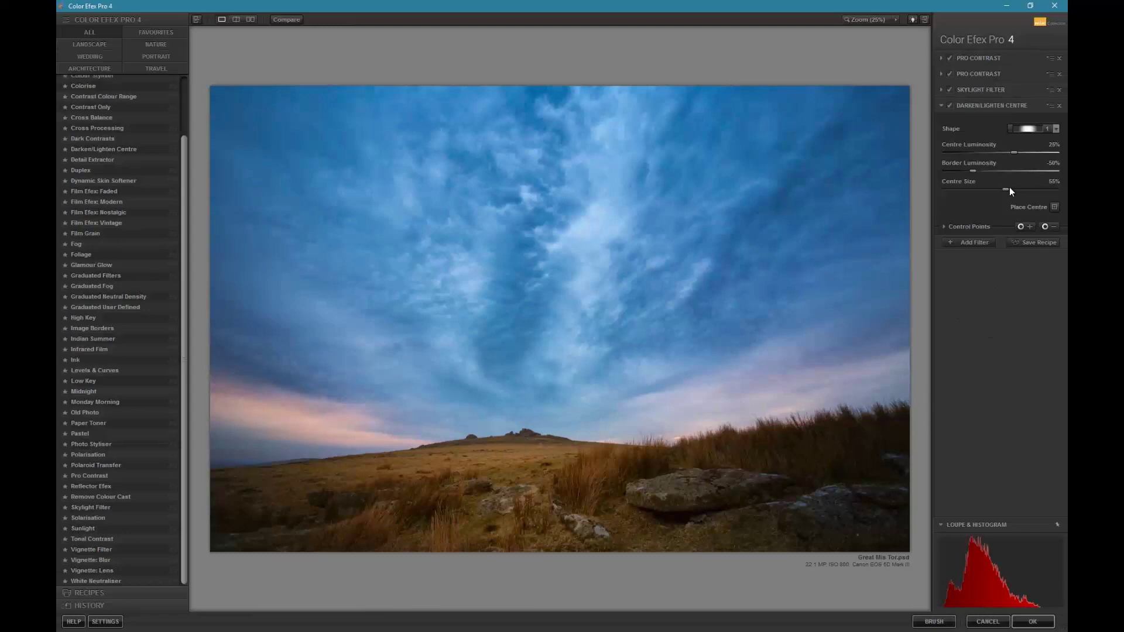
- Try a Centre Size of 80% with the effect centre placed on the grass just below and right of the tor
{"action": "left_click_drag", "start_coordinate": [1010, 189], "coordinate": [1039, 202]}
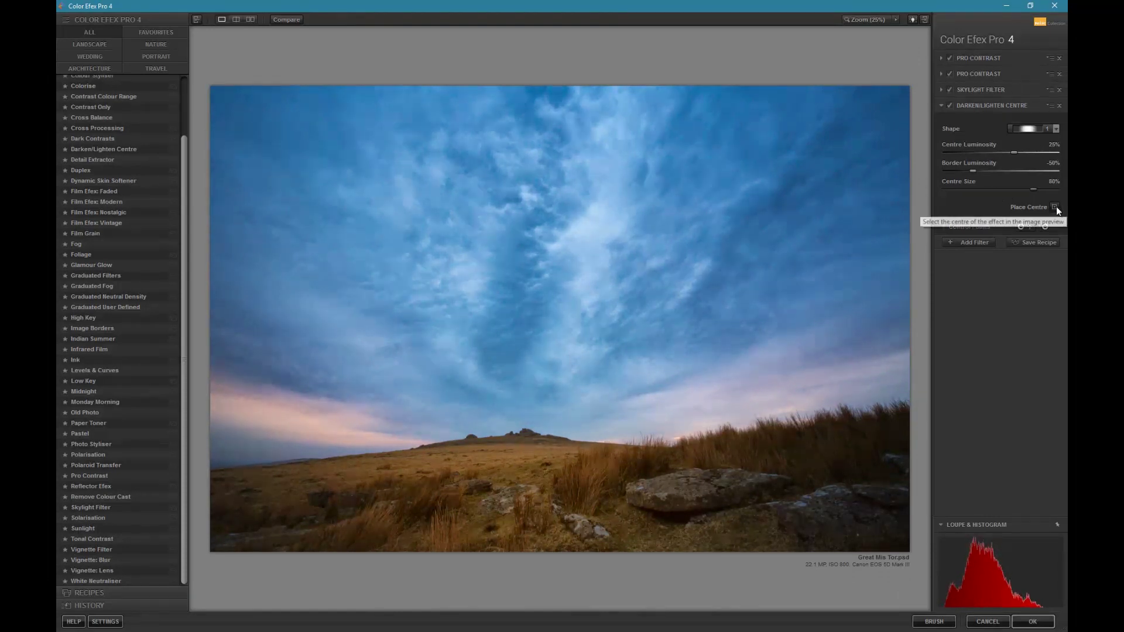
{"action": "left_click", "coordinate": [1055, 207]}
{"action": "left_click", "coordinate": [579, 462]}
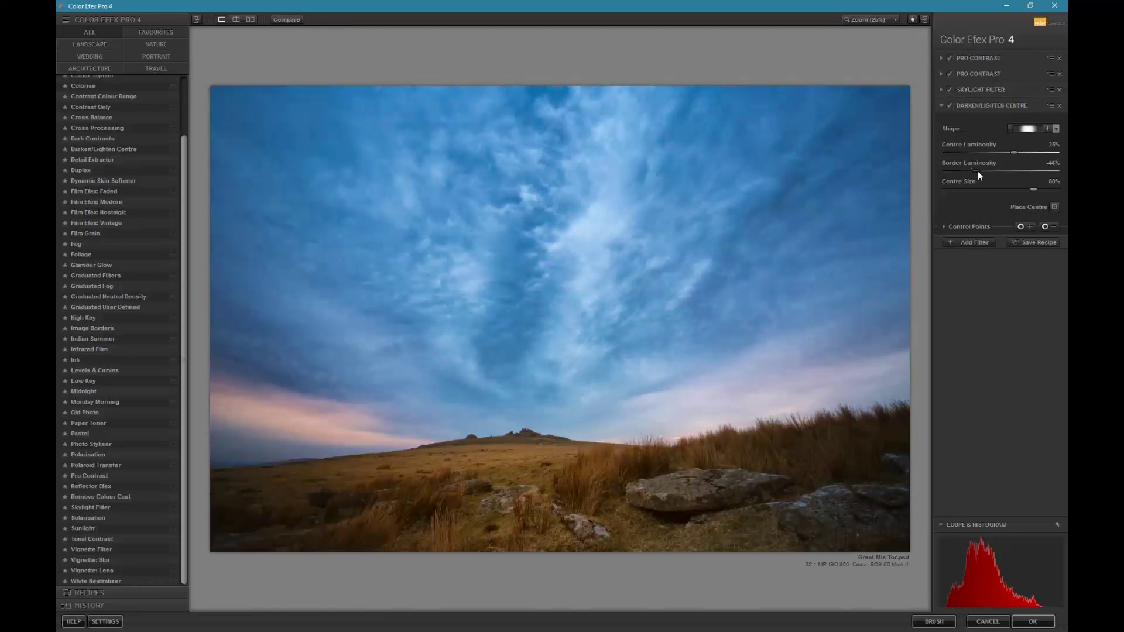
- Set Border Luminosity to -2%, Centre Luminosity to 23% and Centre Size to 40% in Darken/Lighten Centre
{"action": "left_click_drag", "start_coordinate": [981, 171], "coordinate": [989, 171]}
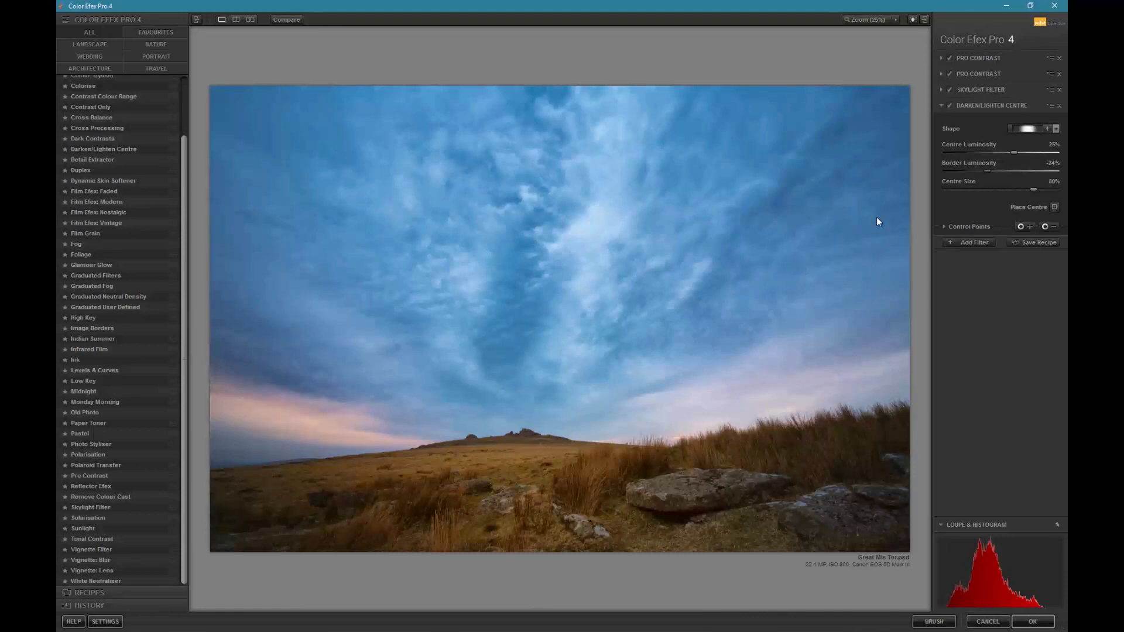
{"action": "left_click_drag", "start_coordinate": [985, 170], "coordinate": [1013, 157]}
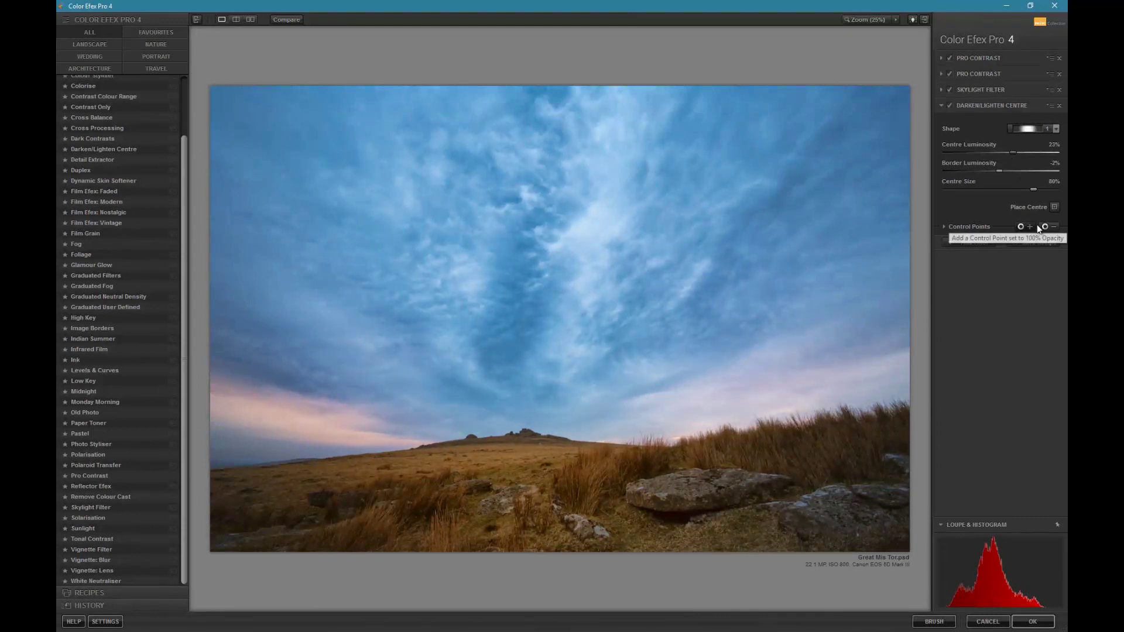
{"action": "left_click_drag", "start_coordinate": [1021, 191], "coordinate": [990, 191]}
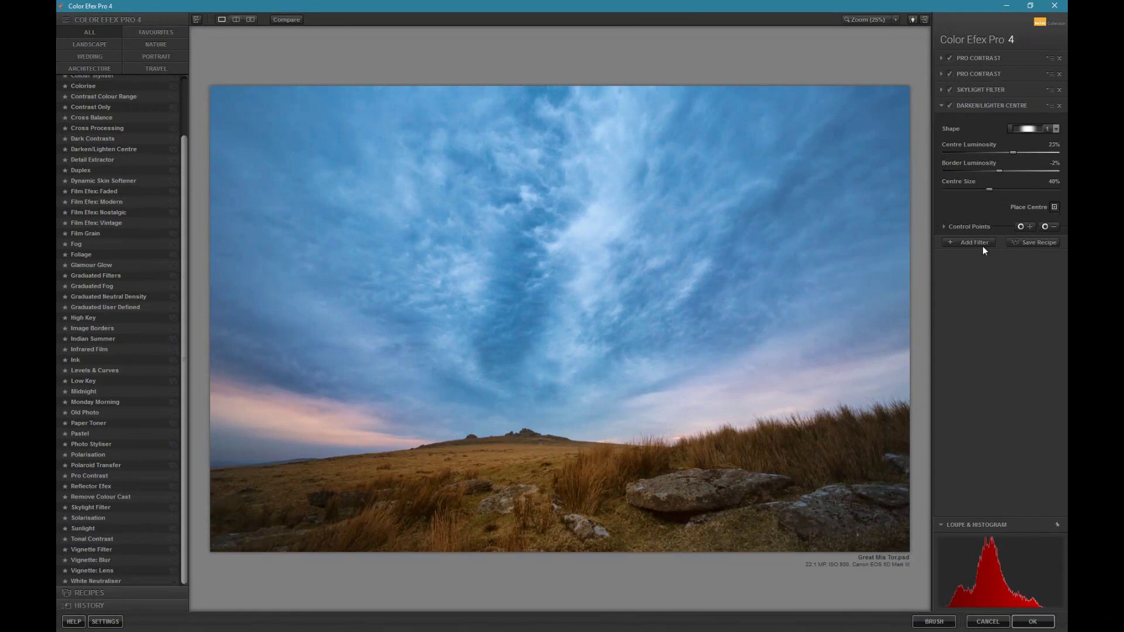
- Place the effect centre directly below the tor, compare with the filter toggled, and set Border Luminosity to -10%
{"action": "left_click", "coordinate": [529, 452]}
{"action": "left_click", "coordinate": [949, 106]}
{"action": "left_click", "coordinate": [949, 107]}
{"action": "left_click", "coordinate": [951, 106]}
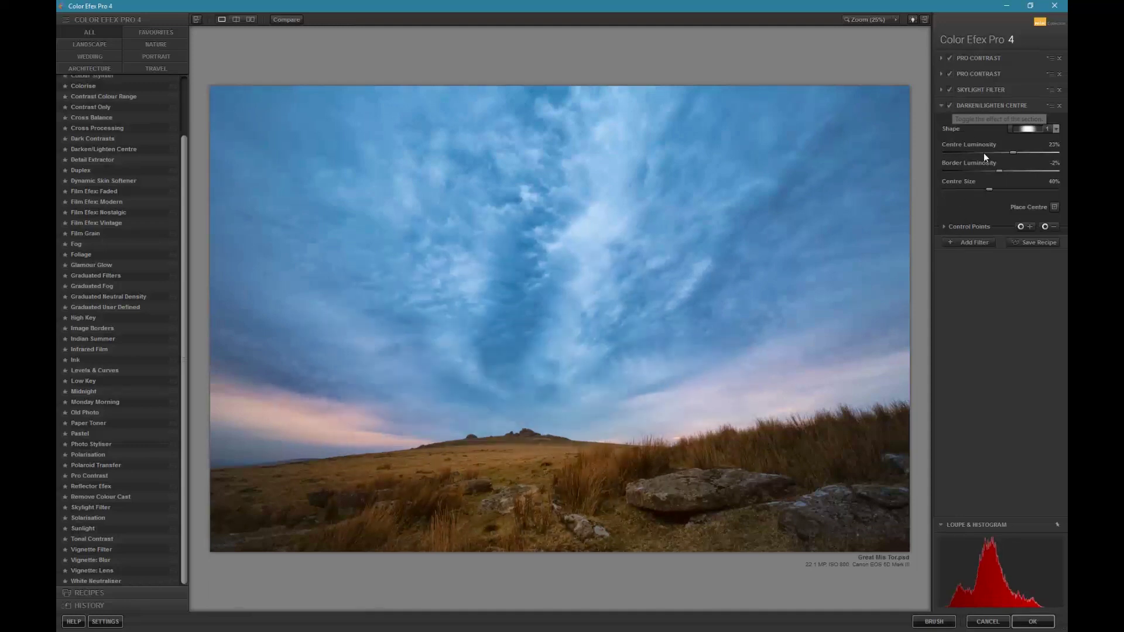
{"action": "left_click_drag", "start_coordinate": [996, 173], "coordinate": [995, 173]}
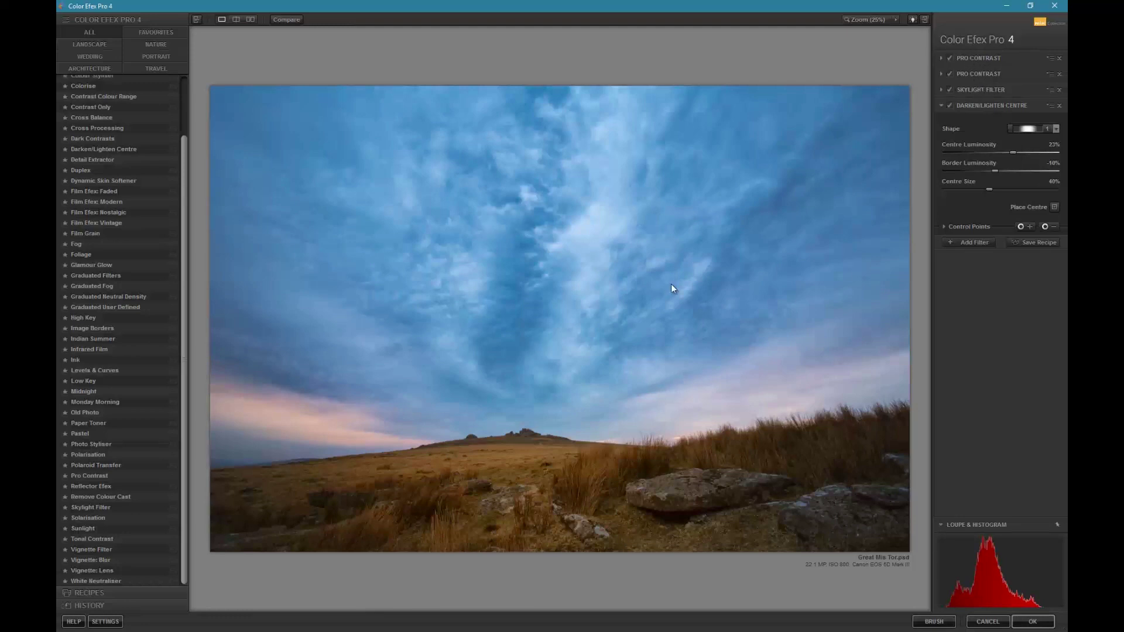
- Apply the filter stack to the Photoshop image and compare the photo before and after by undoing and redoing it
{"action": "left_click", "coordinate": [1033, 622]}
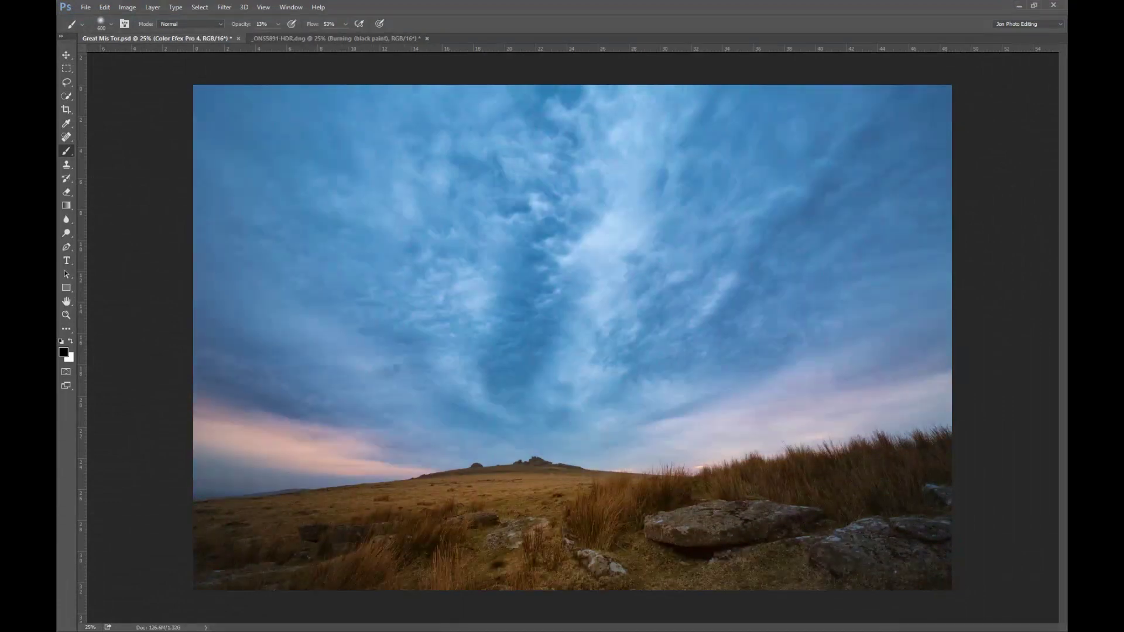
{"action": "key", "text": "ctrl+z"}
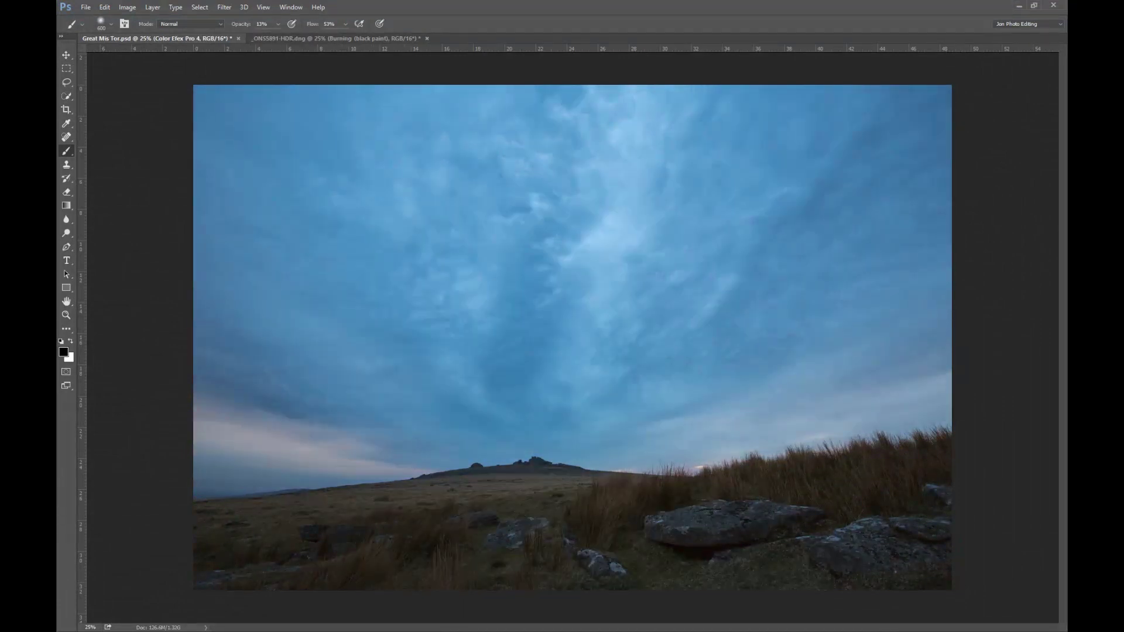
{"action": "key", "text": "ctrl+z"}
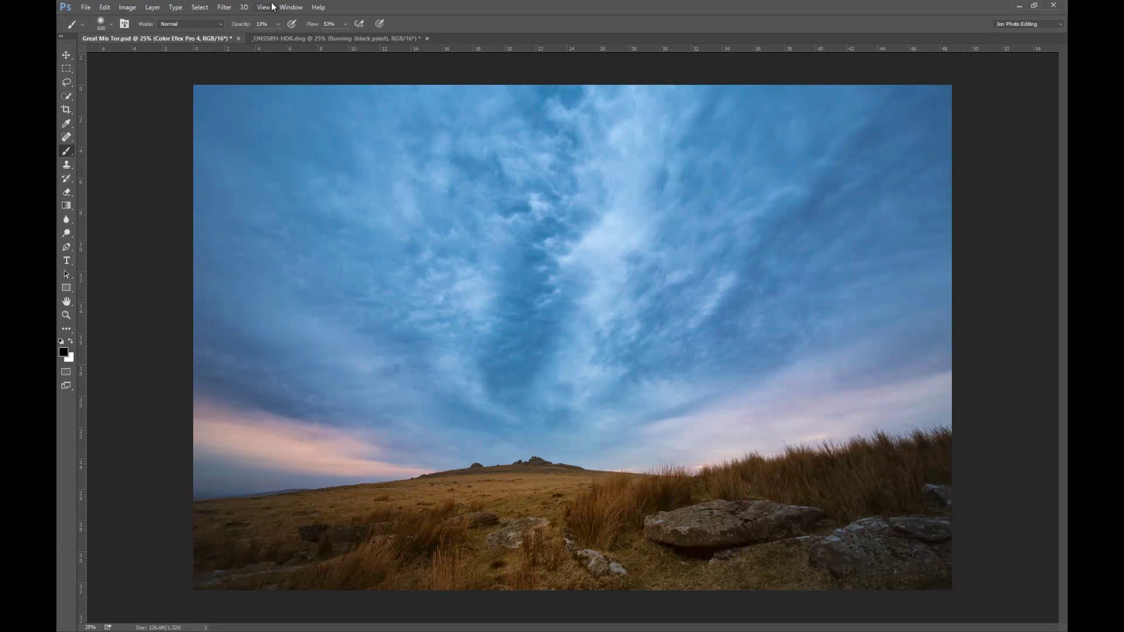
- Reopen Color Efex Pro 4 on the enhanced photo and choose the Detail Extractor filter
{"action": "left_click", "coordinate": [224, 7]}
{"action": "mouse_move", "coordinate": [272, 249]}
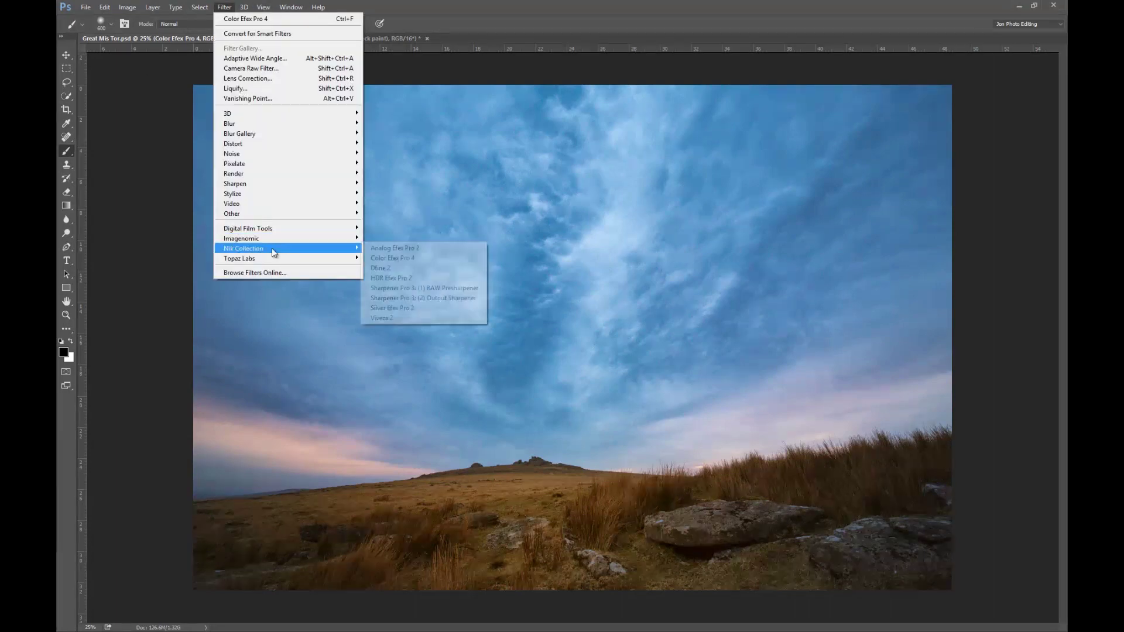
{"action": "left_click", "coordinate": [410, 258]}
{"action": "left_click", "coordinate": [97, 229]}
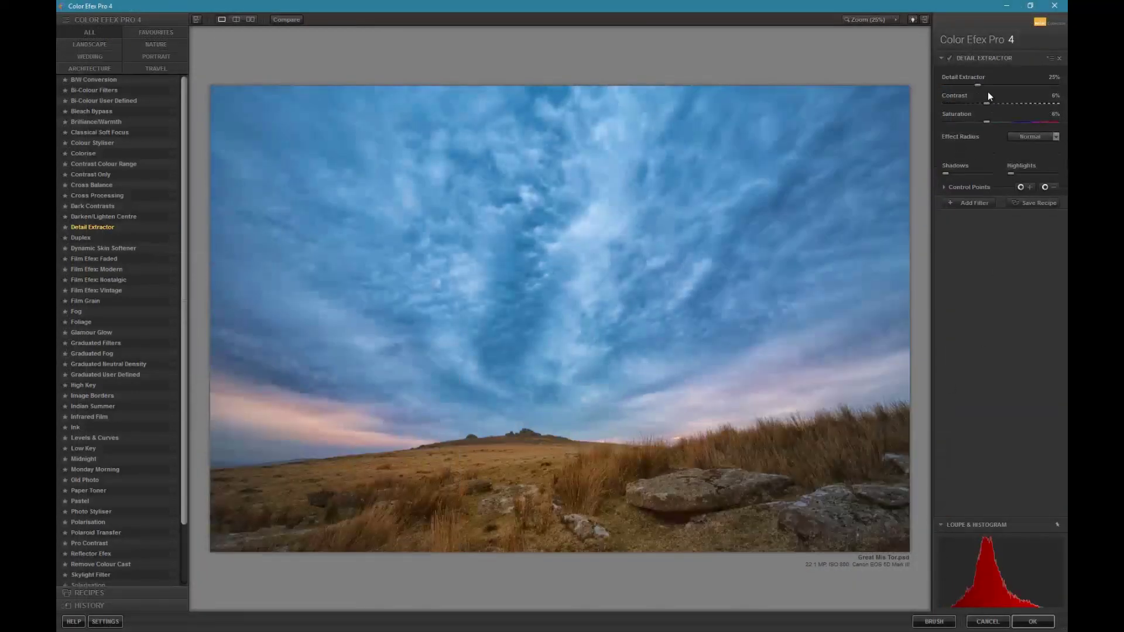
- Compare the image with the Detail Extractor effect toggled, and increase the Detail Extractor amount
{"action": "left_click", "coordinate": [949, 59]}
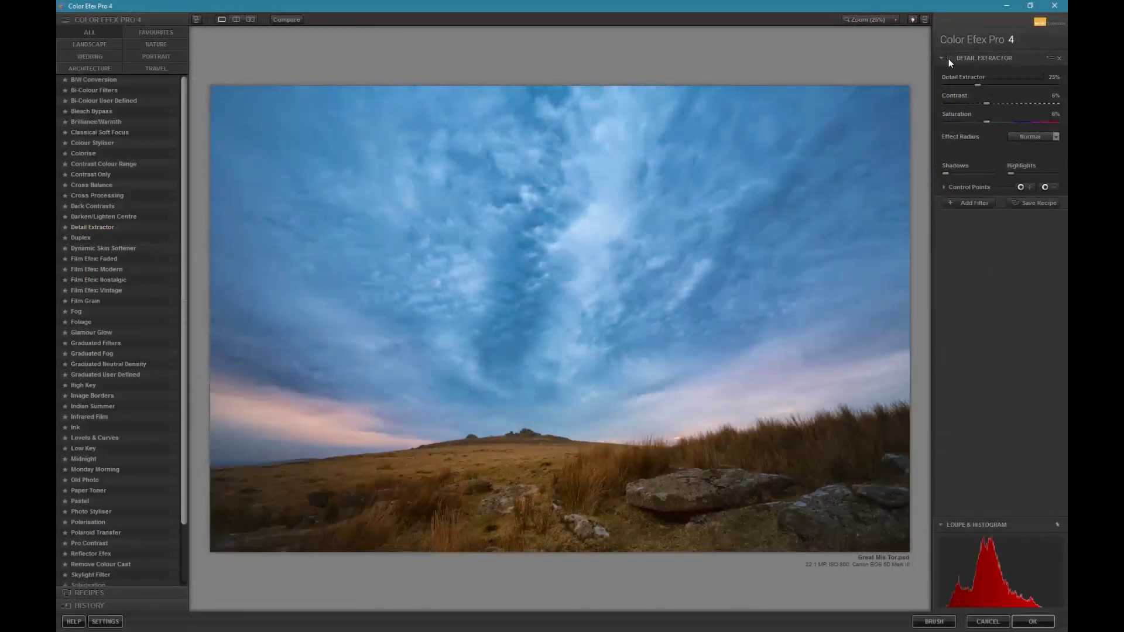
{"action": "left_click", "coordinate": [949, 58]}
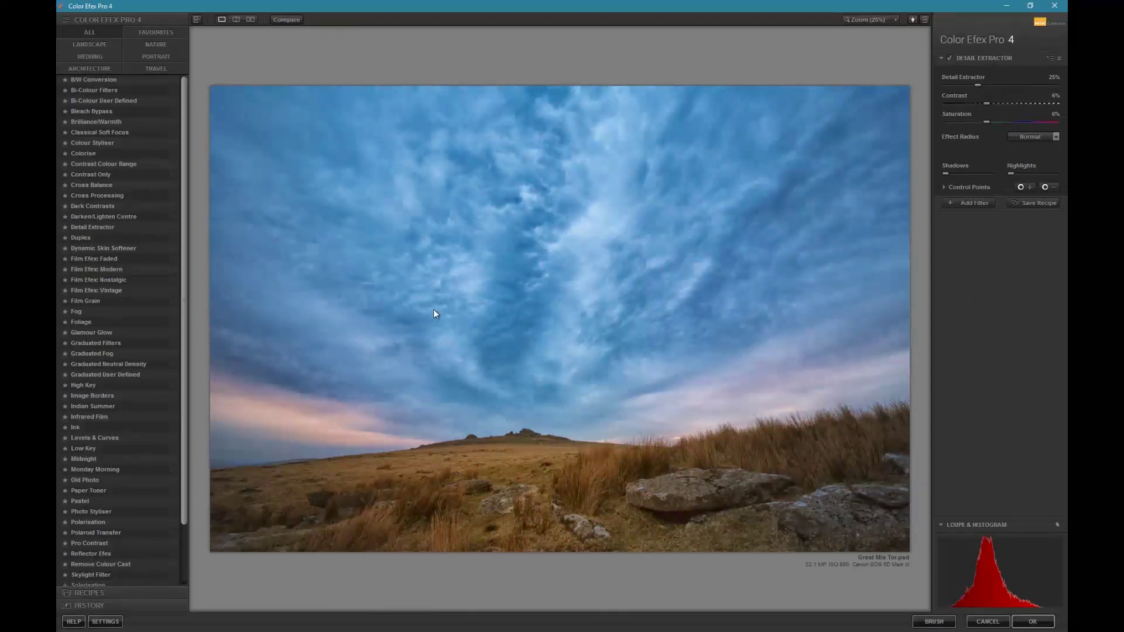
{"action": "left_click_drag", "start_coordinate": [1001, 82], "coordinate": [1010, 83]}
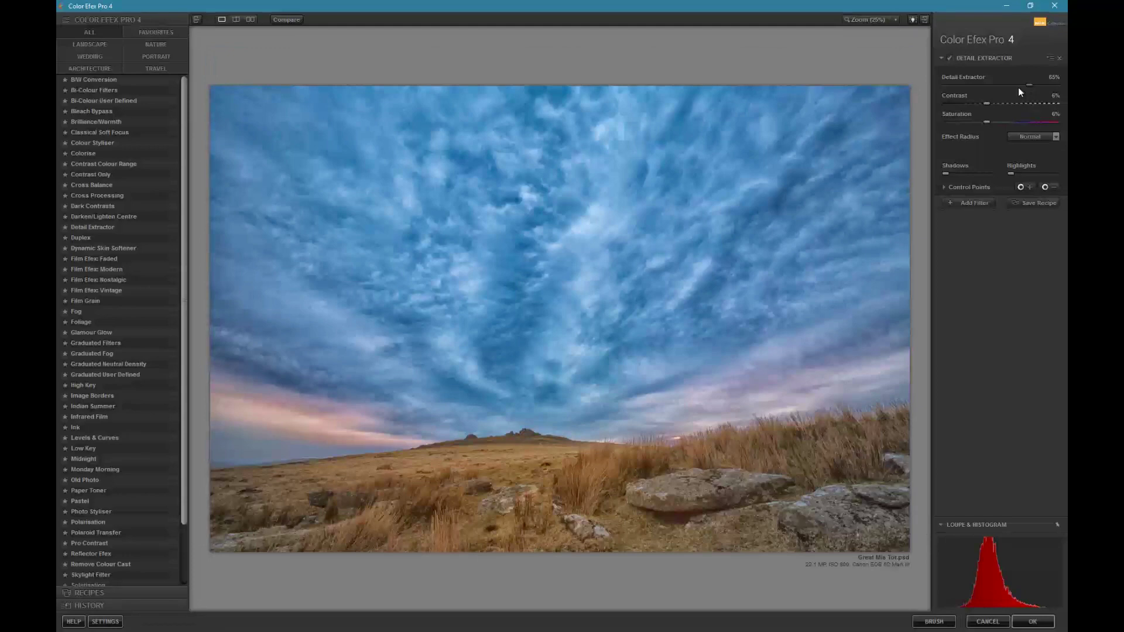
- Set the Detail Extractor amount to 25% and compare the image with the filter toggled off and on
{"action": "left_click", "coordinate": [978, 85]}
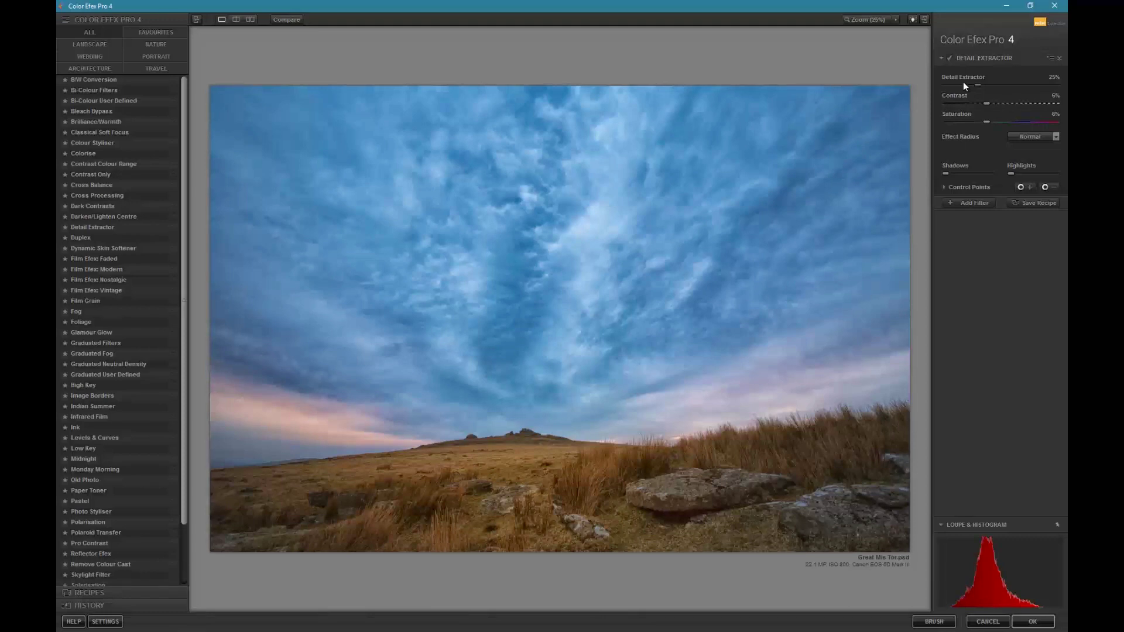
{"action": "left_click", "coordinate": [950, 58]}
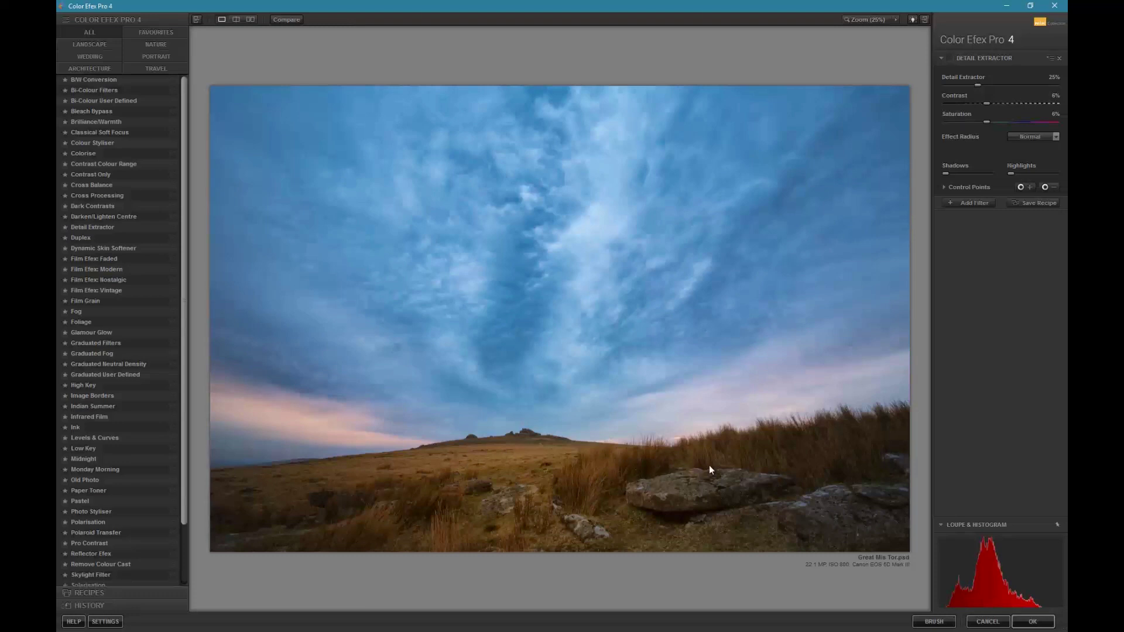
{"action": "left_click", "coordinate": [950, 57]}
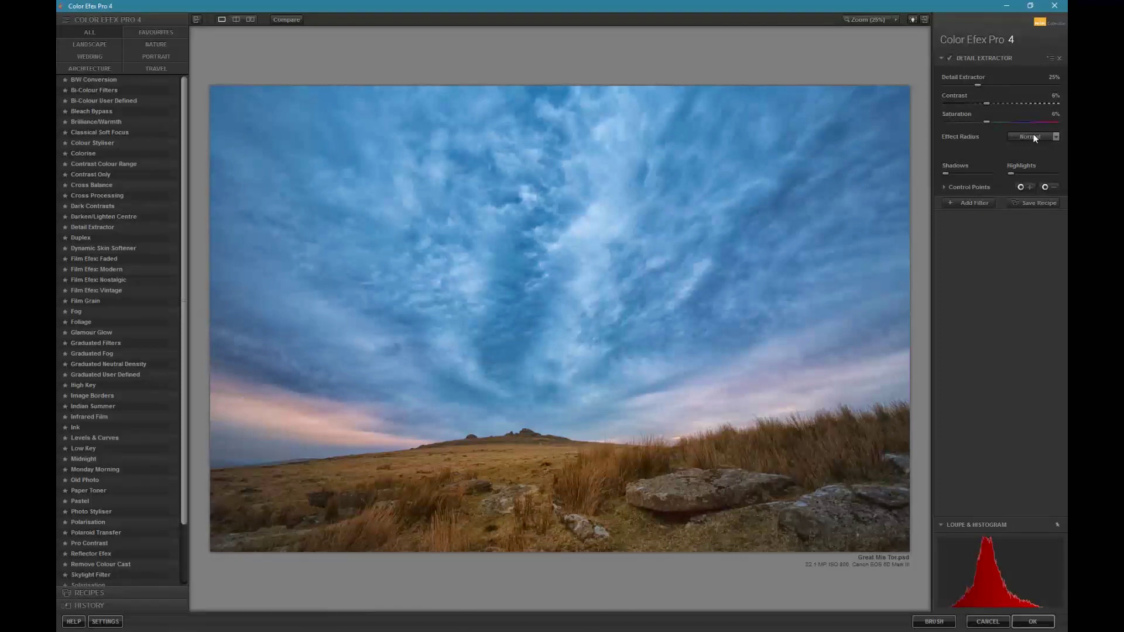
- Set the Detail Extractor's Effect Radius to Fine and its Contrast to 5%
{"action": "left_click", "coordinate": [1048, 138]}
{"action": "left_click", "coordinate": [1016, 103]}
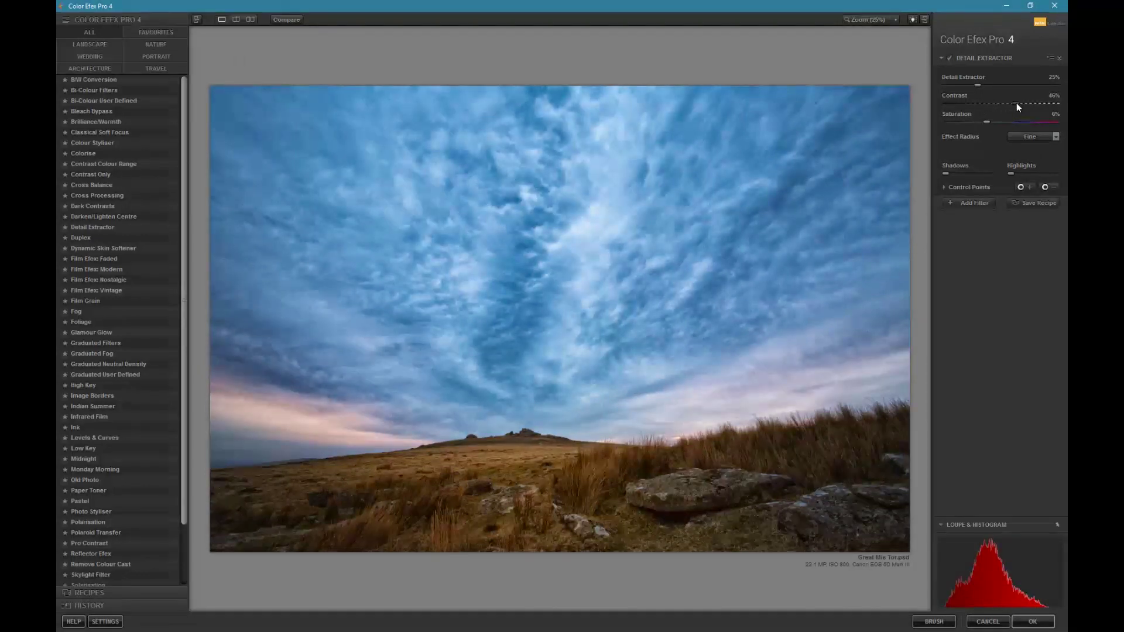
{"action": "left_click_drag", "start_coordinate": [1031, 104], "coordinate": [987, 111]}
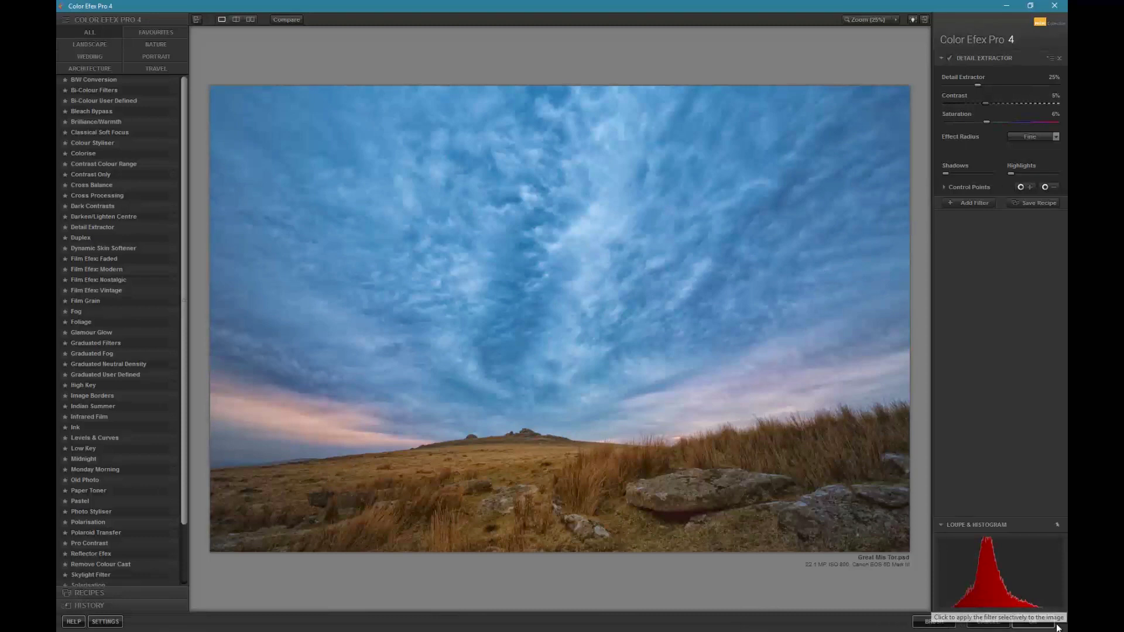
- Apply the filter selectively through a Photoshop layer mask, painting it over the foreground rocks at 24% brush opacity
{"action": "left_click", "coordinate": [933, 622]}
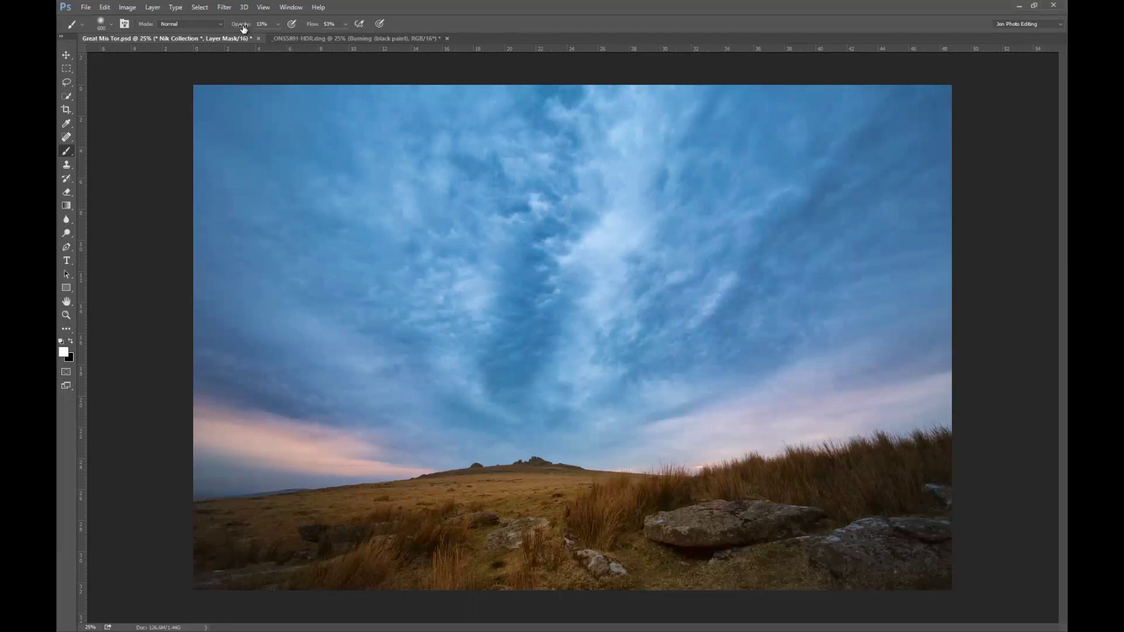
{"action": "left_click_drag", "start_coordinate": [245, 28], "coordinate": [250, 28]}
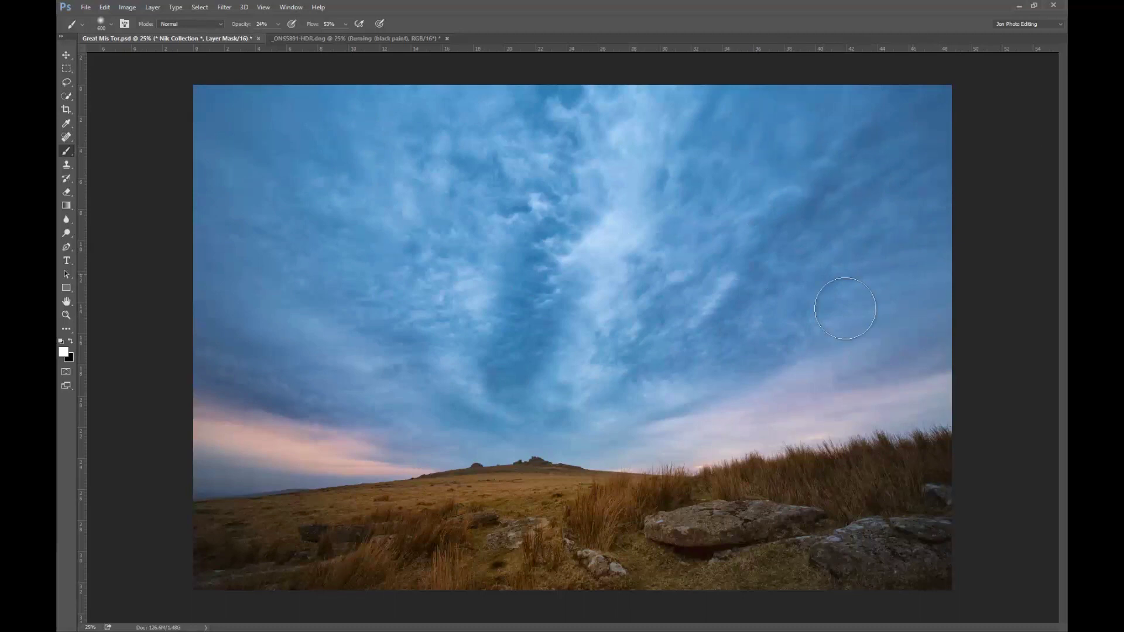
{"action": "left_click_drag", "start_coordinate": [755, 515], "coordinate": [896, 509]}
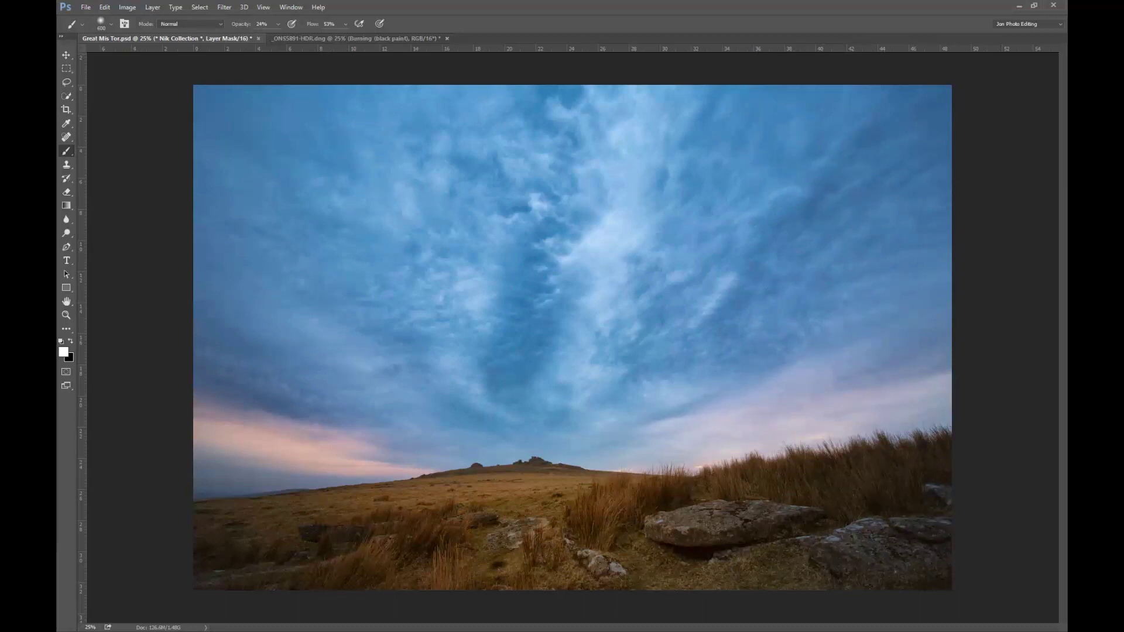
- Compare the foreground before and after the brushed-in detail by repeatedly undoing and redoing the last stroke
{"action": "key", "text": "ctrl+z"}
{"action": "key", "text": "ctrl+z"}
{"action": "key", "text": "ctrl+z"}
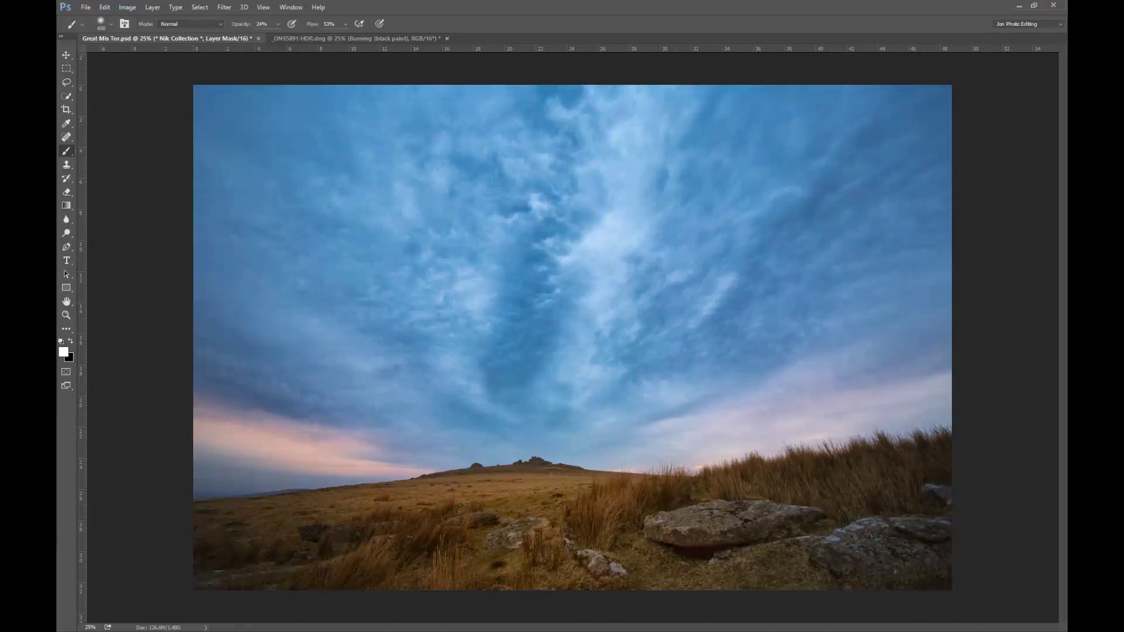
{"action": "key", "text": "ctrl+z"}
{"action": "key", "text": "ctrl+z"}
{"action": "key", "text": "ctrl+z"}
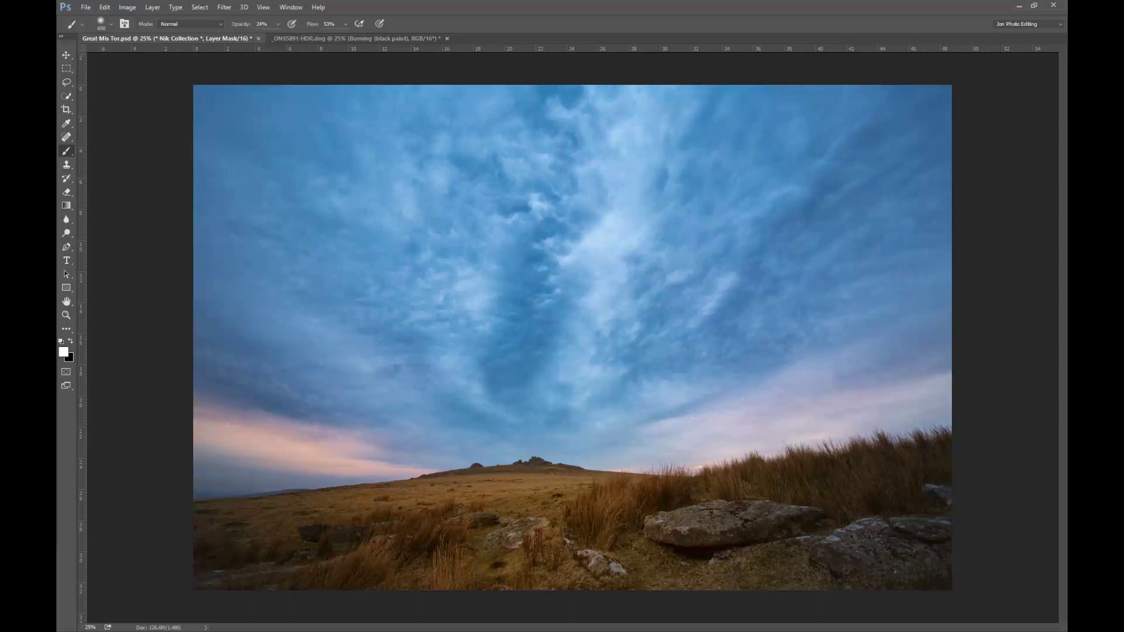
{"action": "key", "text": "ctrl+z"}
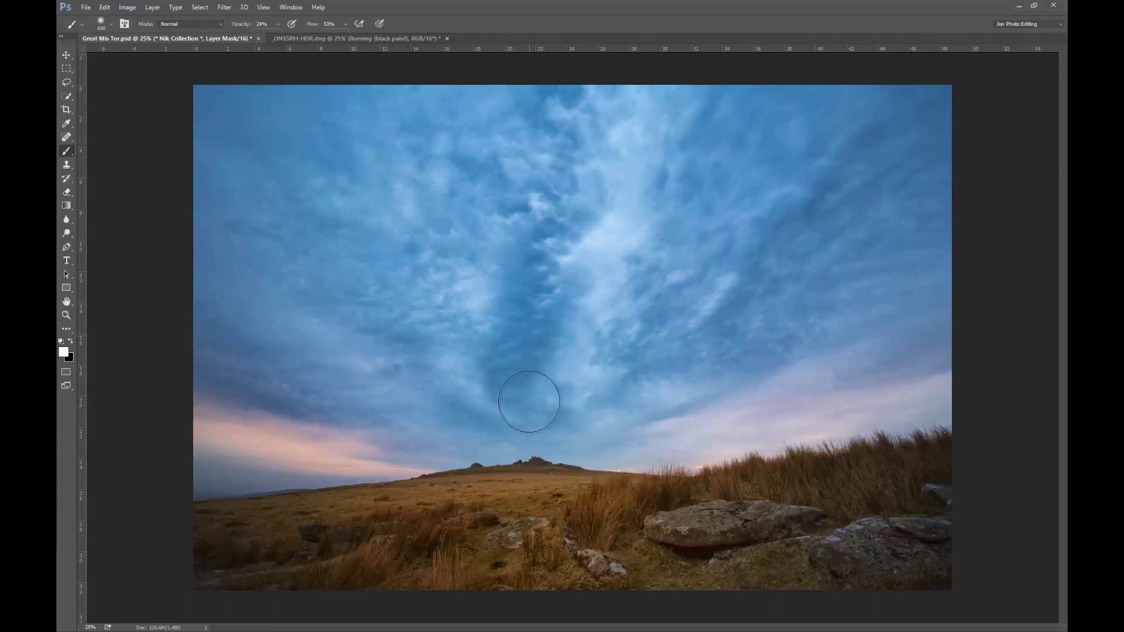
- Brush the detail effect into the sky just above the tor and reduce the brush size to 200
{"action": "mouse_move", "coordinate": [527, 397]}
{"action": "left_mouse_down"}
{"action": "mouse_move", "coordinate": [511, 401]}
{"action": "mouse_move", "coordinate": [552, 392]}
{"action": "mouse_move", "coordinate": [536, 402]}
{"action": "left_mouse_up"}
{"action": "key", "text": "bracketleft"}
{"action": "key", "text": "bracketleft"}
{"action": "key", "text": "bracketleft"}
{"action": "key", "text": "bracketleft"}
{"action": "key", "text": "bracketleft"}
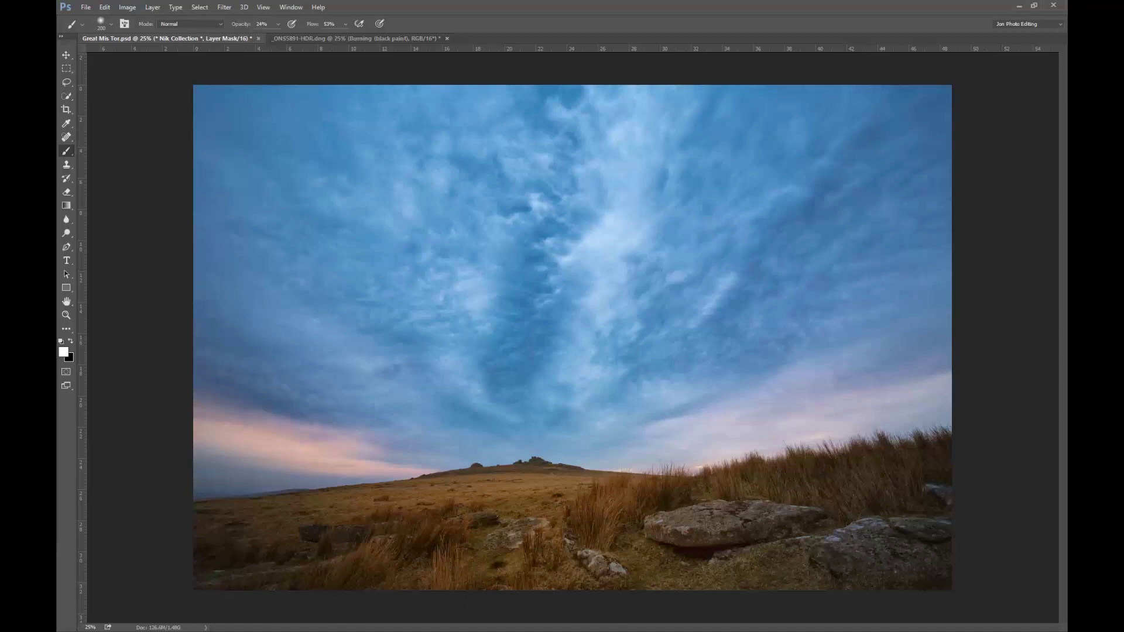